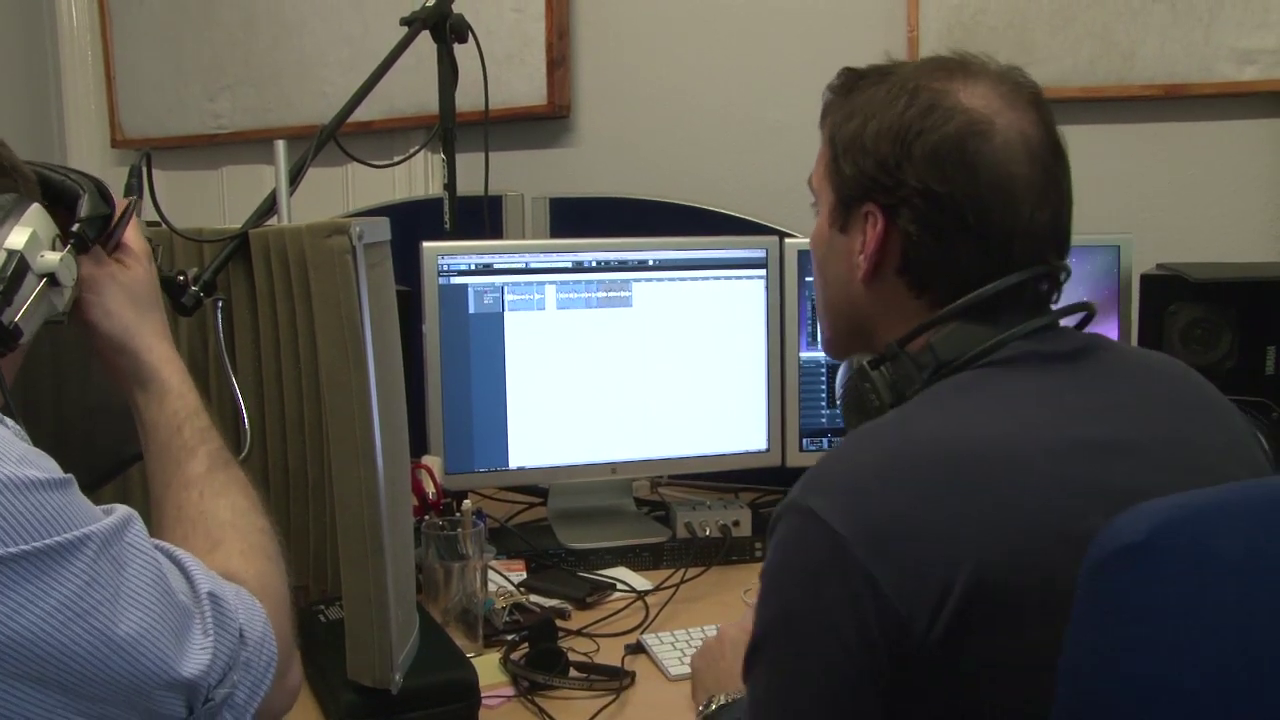
# Trim the start of the Audio 01_18 clip to beat 2 of bar 76, removing the stray noise, and give it a short fade-in
pyautogui.press('h')
pyautogui.press('h')
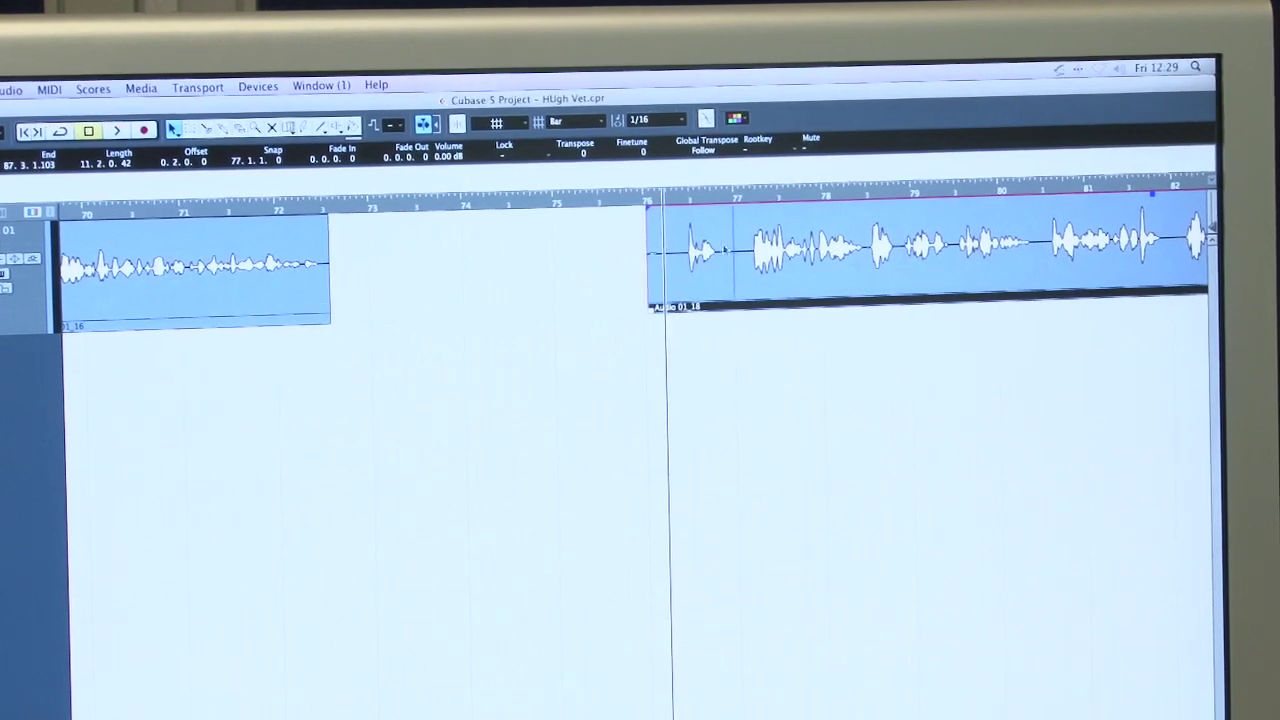
pyautogui.moveTo(1210, 229); pyautogui.dragTo(1210, 221)
pyautogui.press('h')
pyautogui.press('h')
pyautogui.press('h')
pyautogui.press('h')
pyautogui.press('h')
pyautogui.press('h')
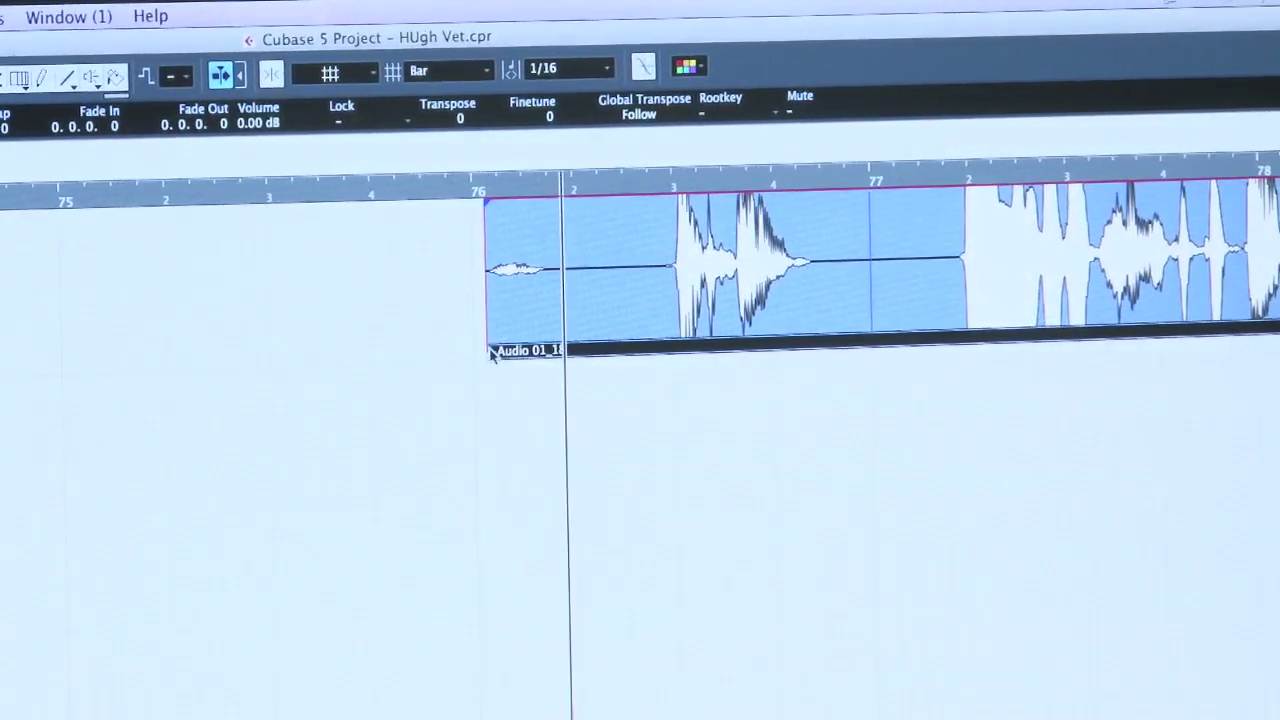
pyautogui.moveTo(488, 347); pyautogui.dragTo(576, 370)
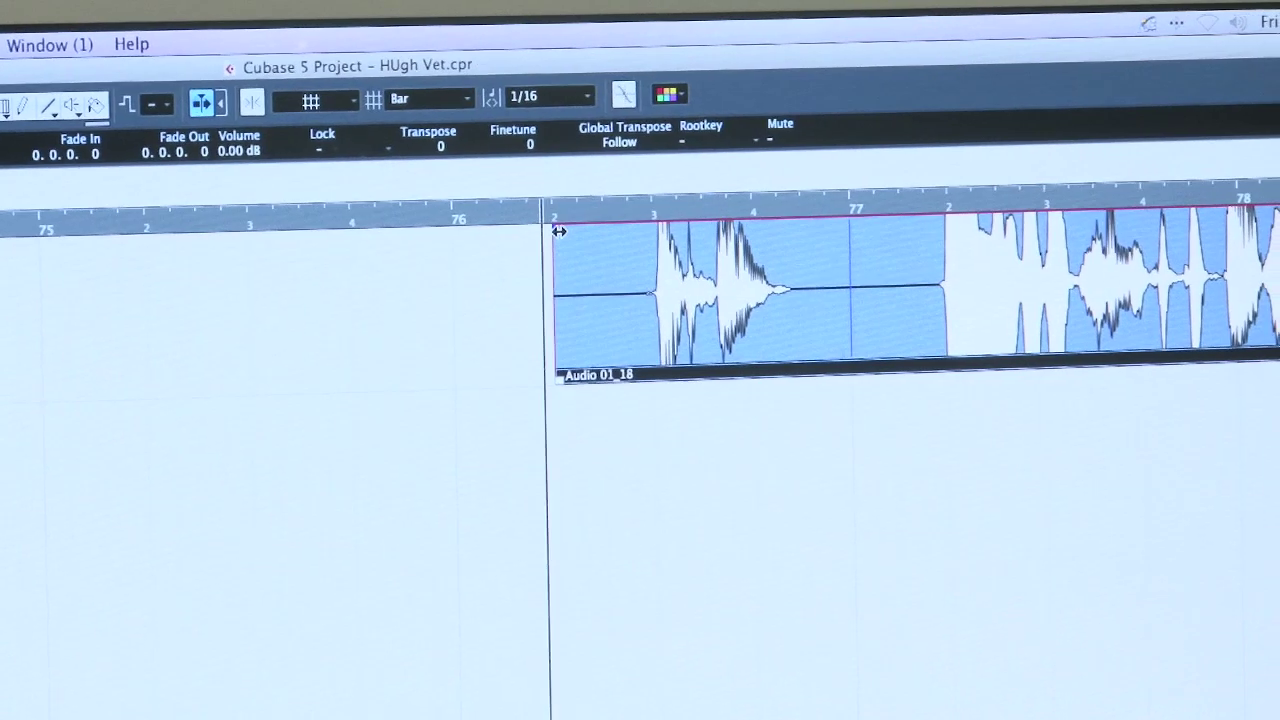
pyautogui.moveTo(579, 219); pyautogui.dragTo(625, 220)
pyautogui.click(557, 481)
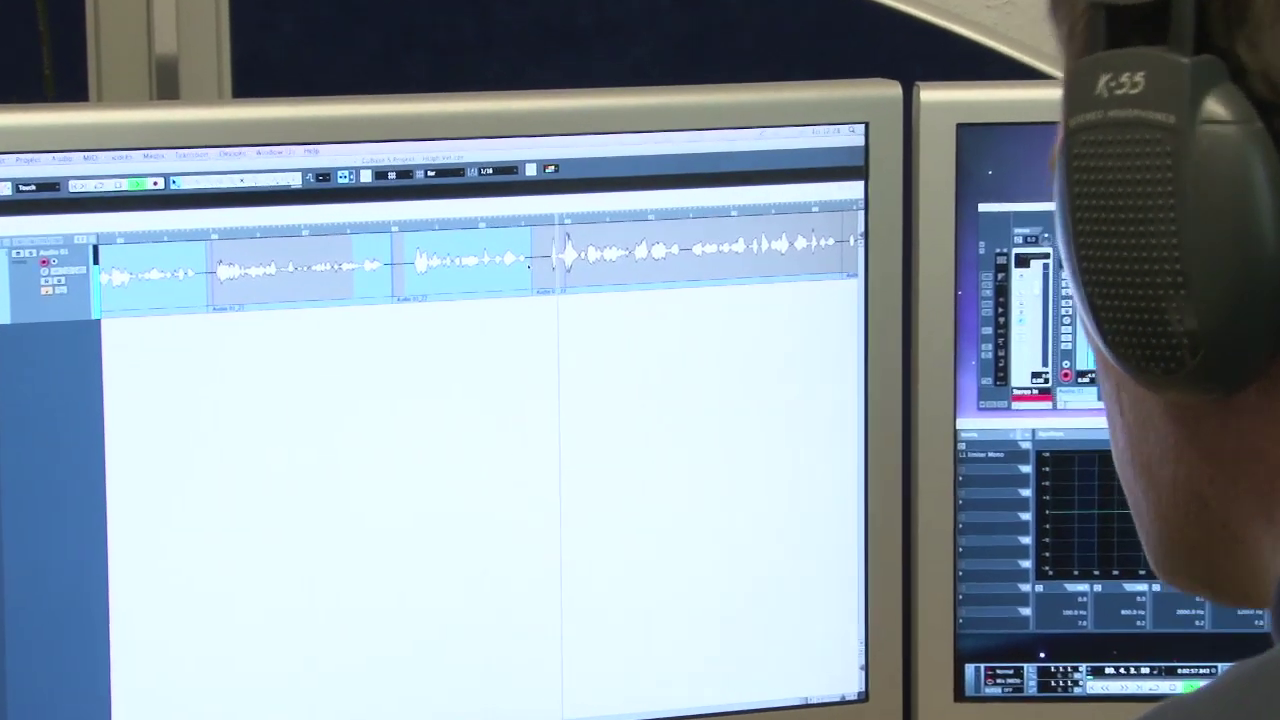
# Stop playback and move the Audio 01_25 and Audio 01_27 clips slightly later to lengthen the pause after Audio 01_23
pyautogui.click(551, 242)
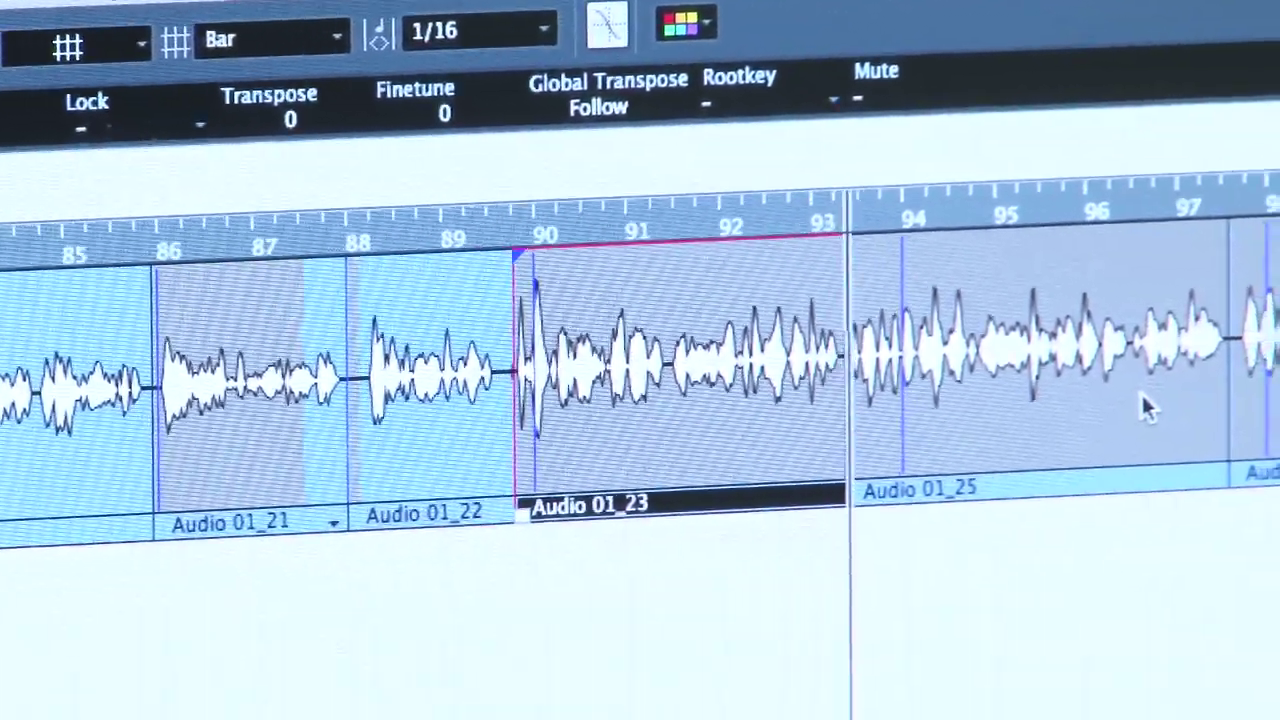
pyautogui.press('space')
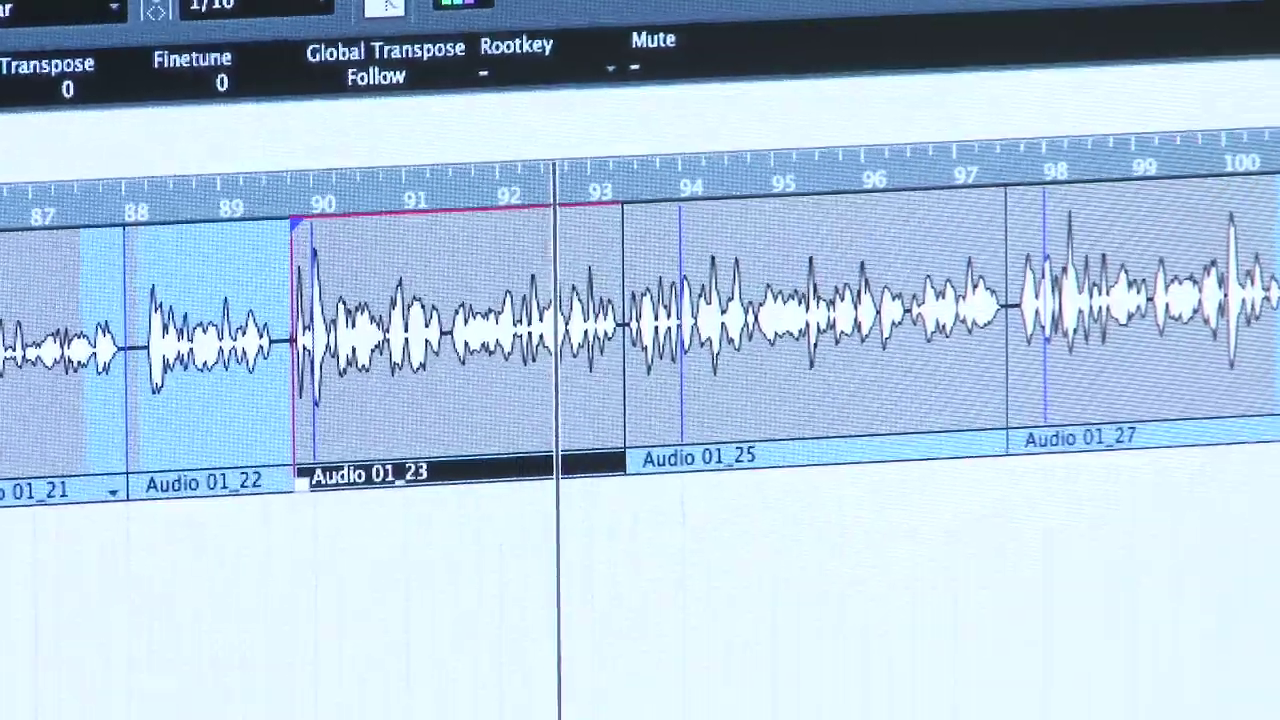
pyautogui.click(1090, 370)
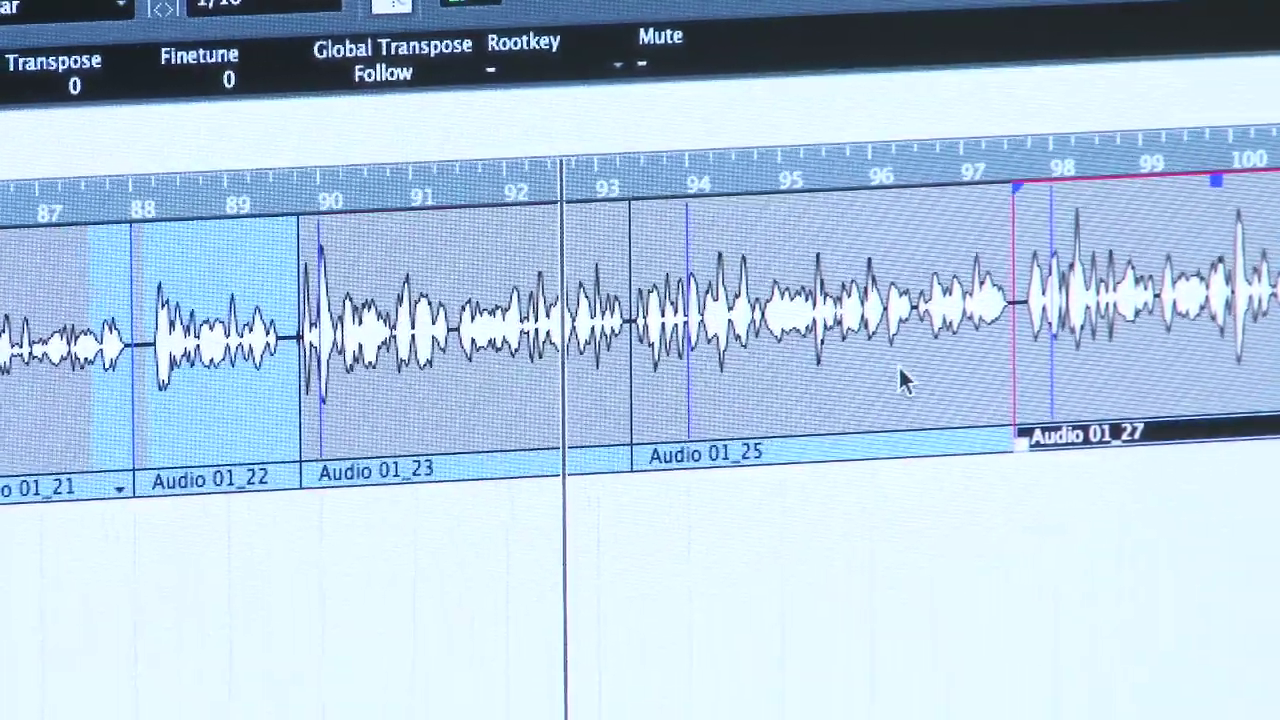
pyautogui.keyDown('shift'); pyautogui.click(897, 368); pyautogui.keyUp('shift')
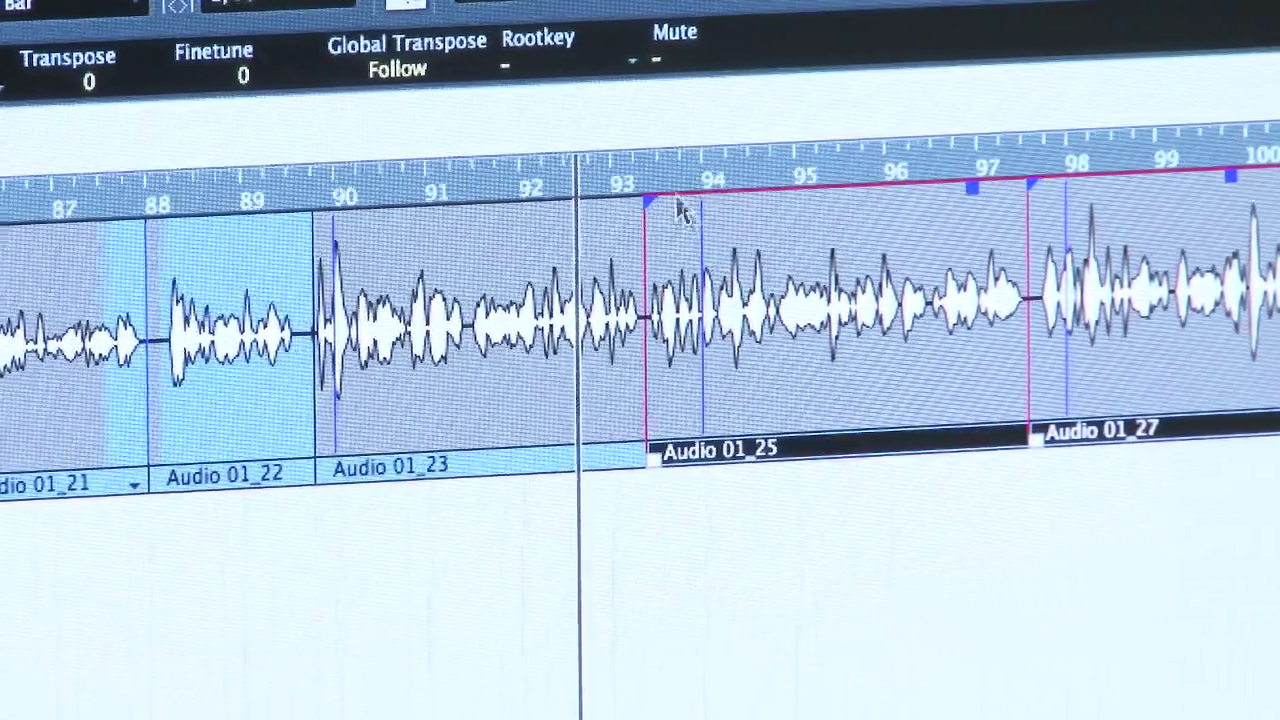
pyautogui.moveTo(615, 185); pyautogui.dragTo(620, 330)
pyautogui.moveTo(858, 370); pyautogui.dragTo(887, 372)
# Play back from between bars 92 and 93 to check the pause between Audio 01_23 and Audio 01_25
pyautogui.click(507, 182)
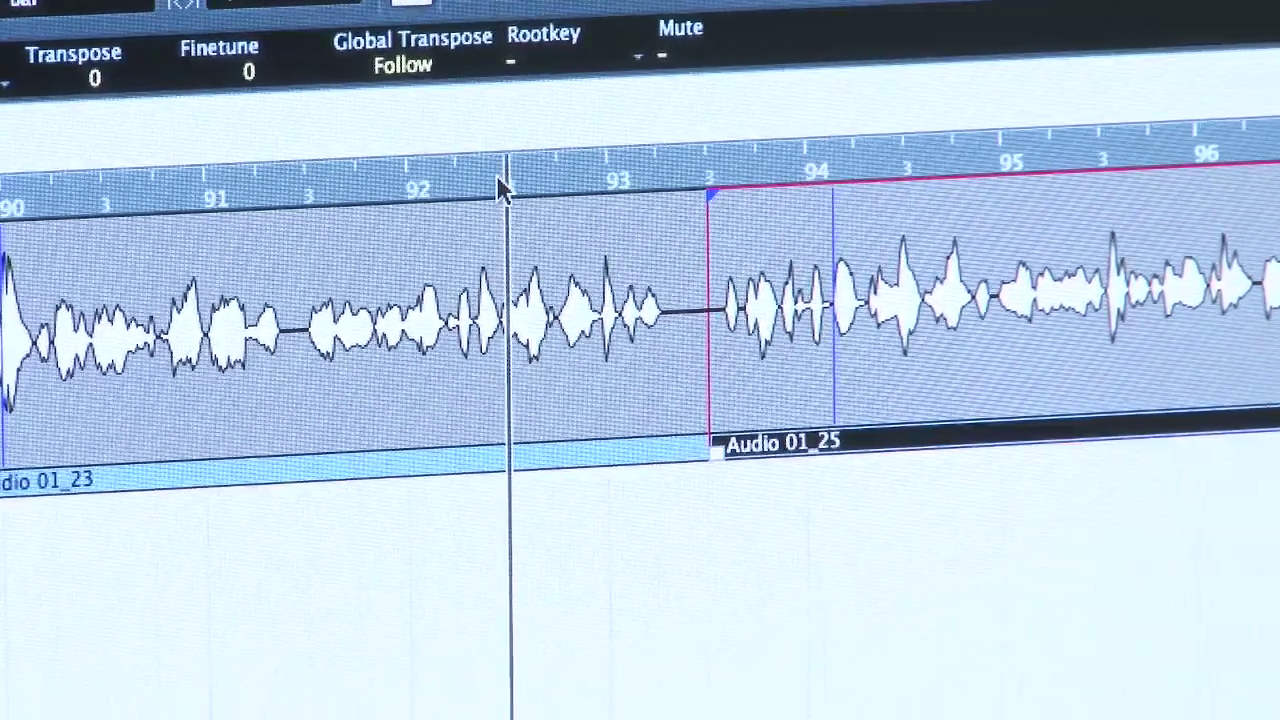
pyautogui.press('g')
pyautogui.press('g')
pyautogui.press('g')
pyautogui.press('space')
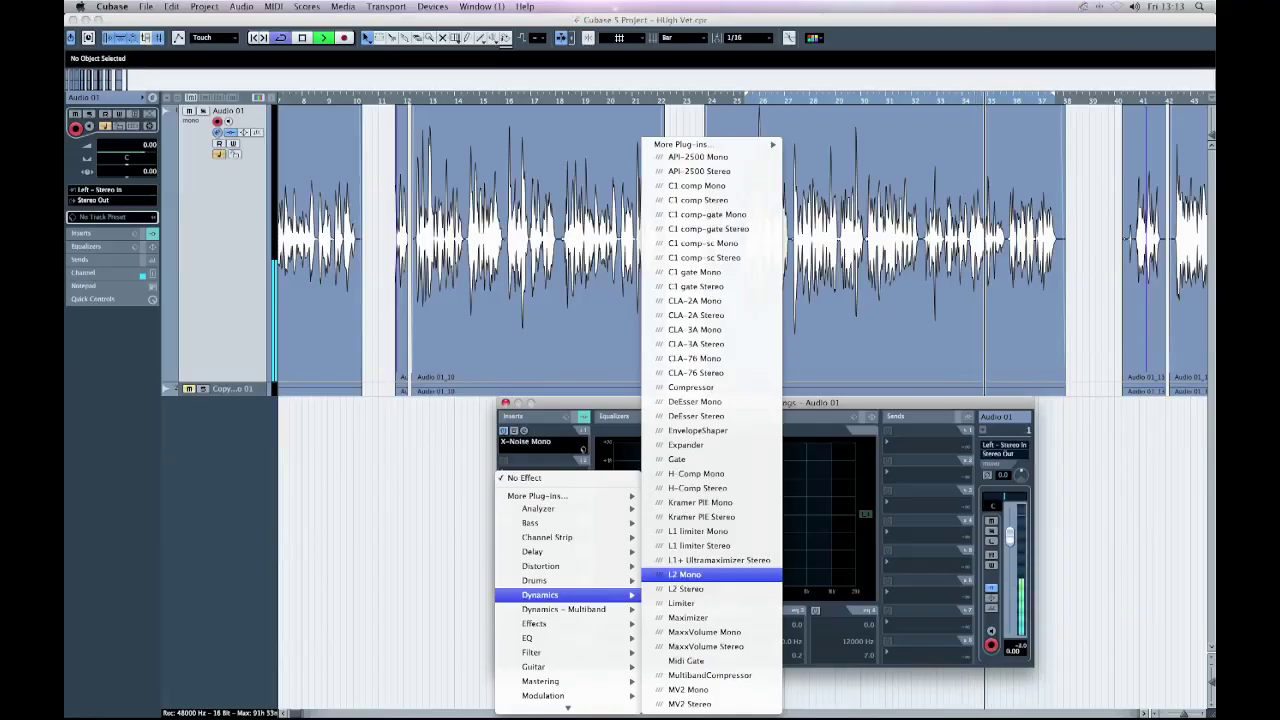
# Insert the Compressor in the second slot and X-Noise Mono in the first insert slot of the Audio 01 channel
pyautogui.click(690, 387)
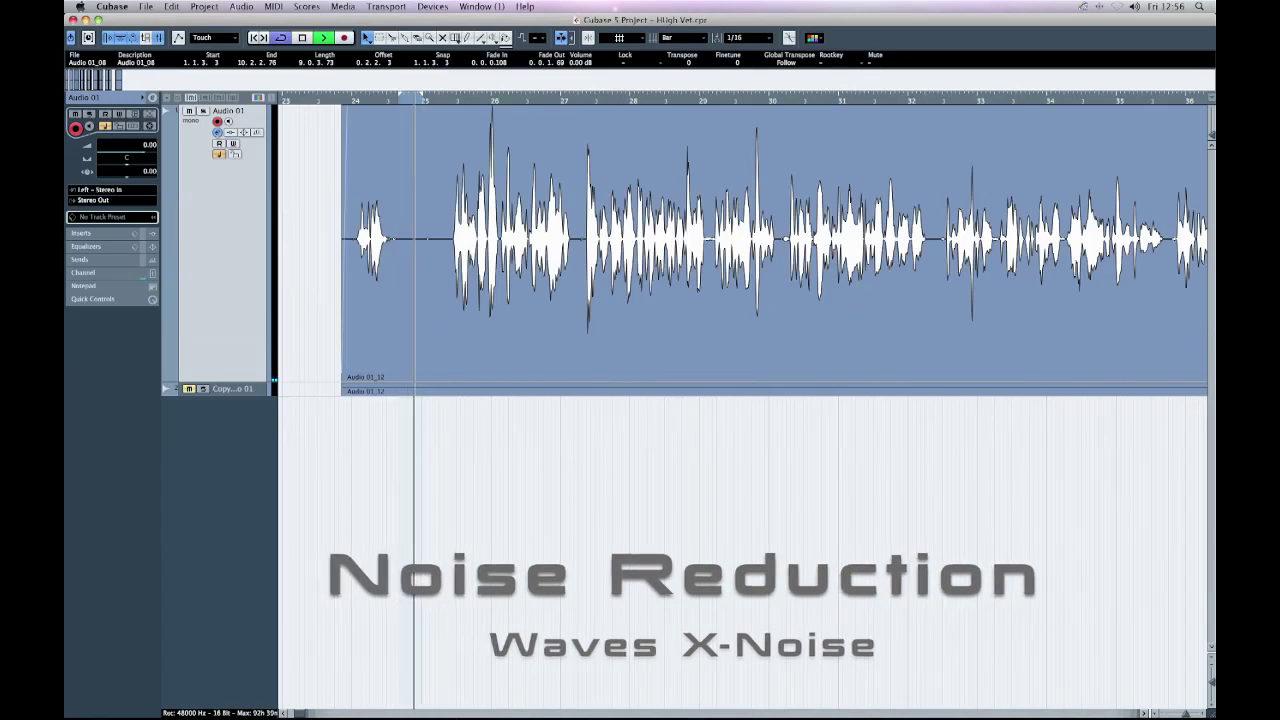
pyautogui.click(217, 132)
pyautogui.click(532, 399)
pyautogui.moveTo(556, 670)
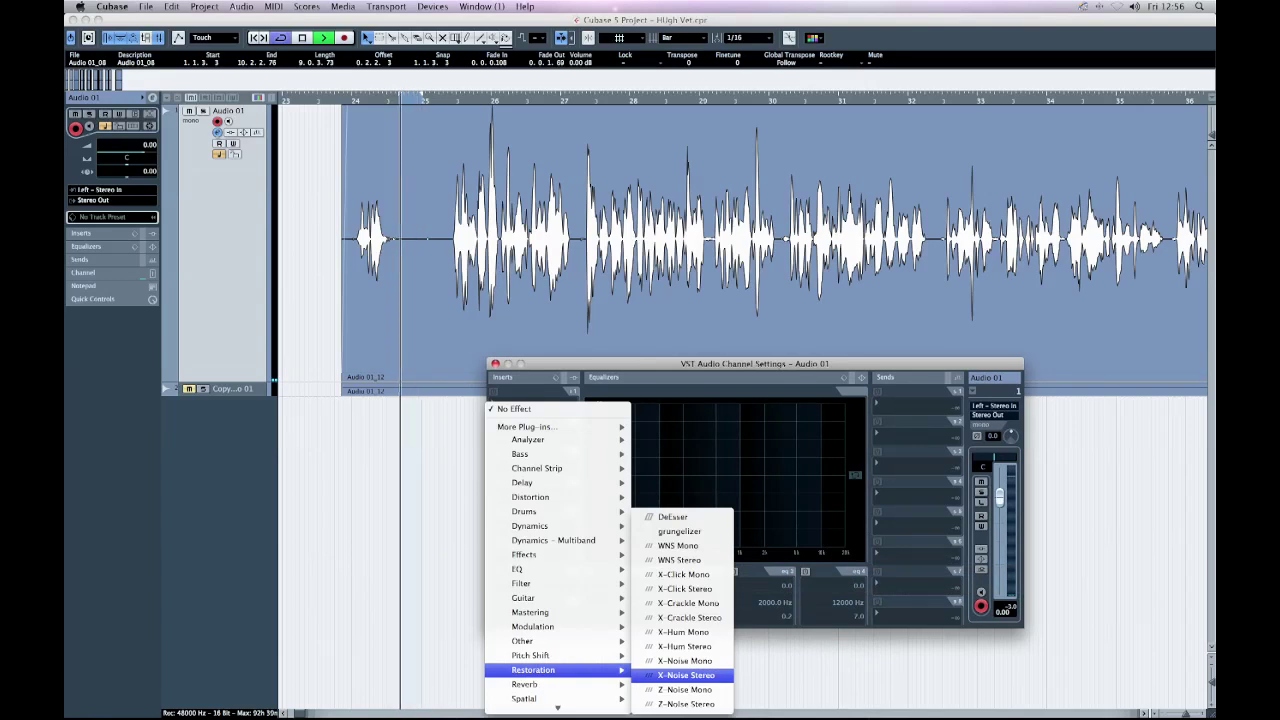
pyautogui.click(684, 660)
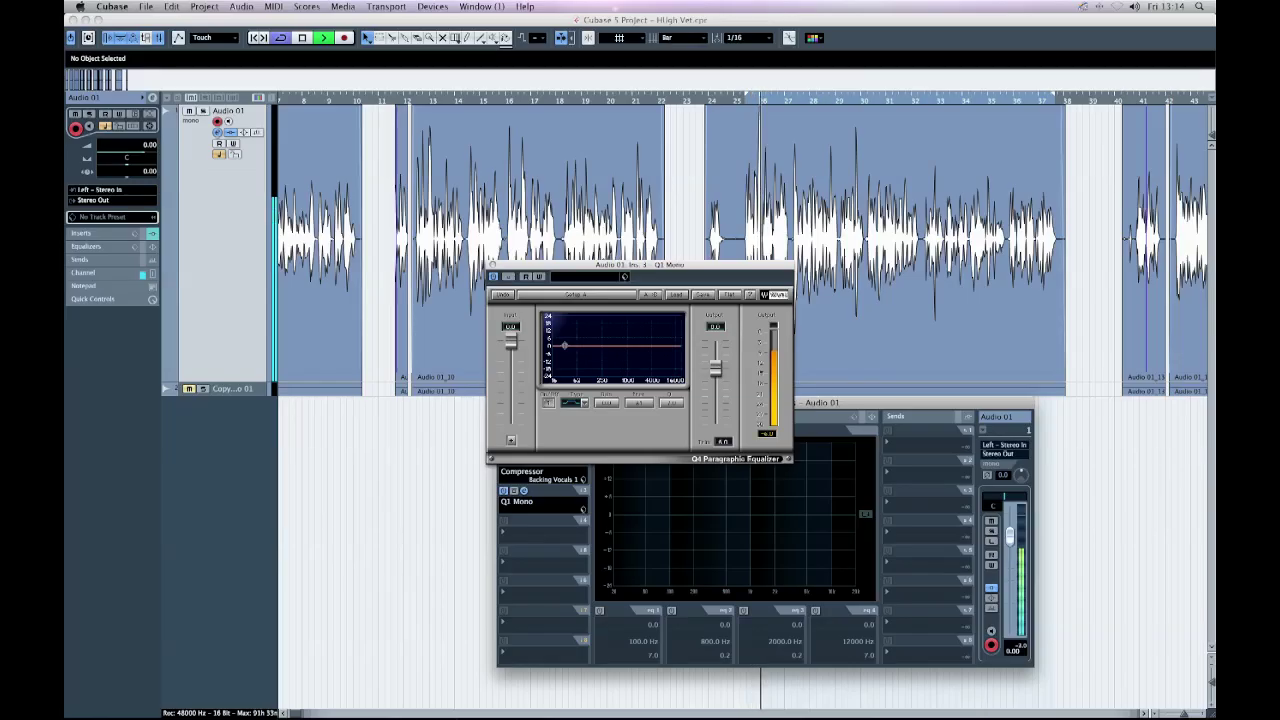
# Cut a band between 250 and 1000 Hz by about 6 dB in the Q1 Mono equalizer and close the plug-in
pyautogui.moveTo(640, 264); pyautogui.dragTo(607, 267)
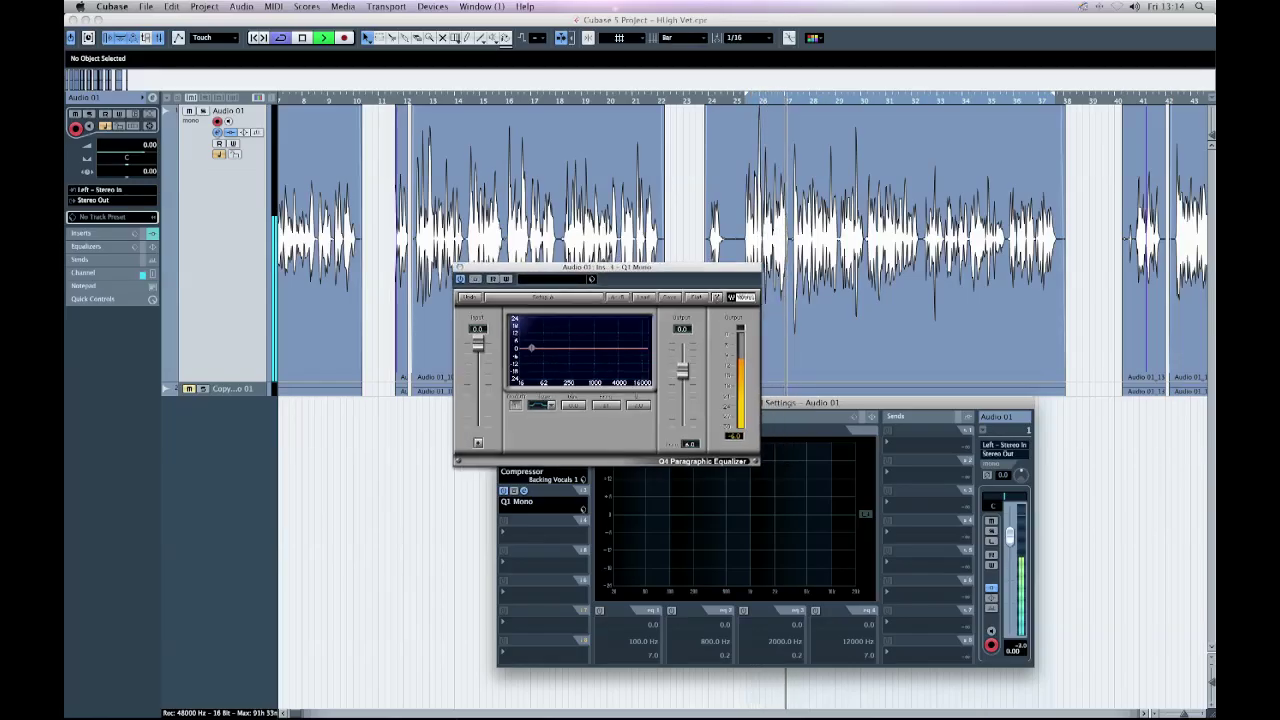
pyautogui.moveTo(540, 341); pyautogui.dragTo(551, 336)
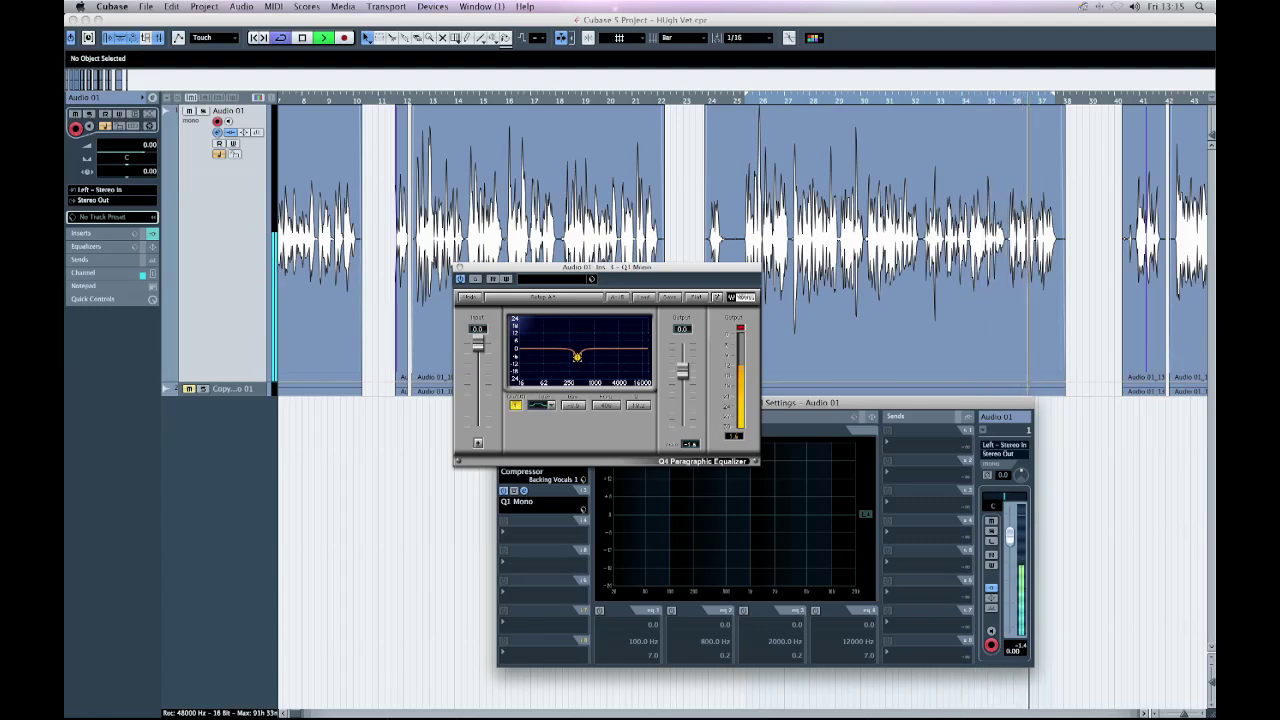
pyautogui.press('super+w')
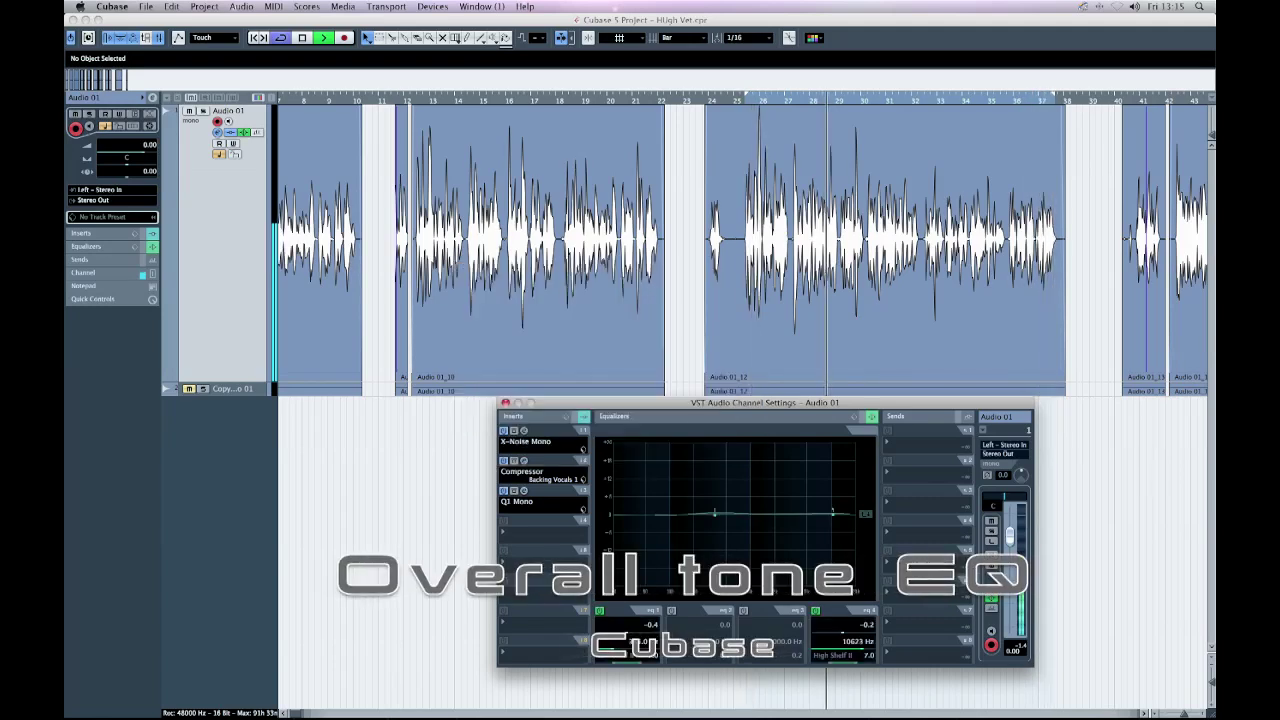
# Shape the Audio 01 EQ: low shelf -24.0 at 47.0 Hz, 0.4 at 268.0 Hz, -2.6 at 1487.0 Hz, high shelf 3.8 at 4148.0 Hz
pyautogui.moveTo(646, 514); pyautogui.dragTo(649, 515)
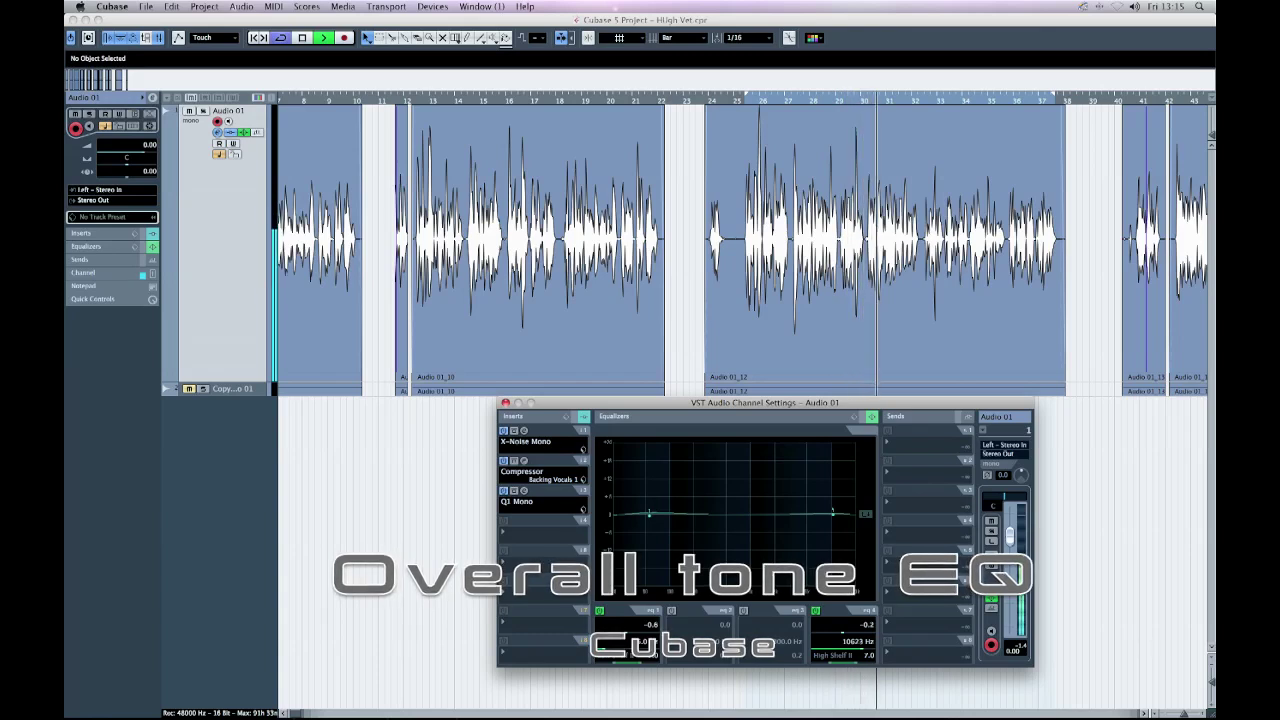
pyautogui.moveTo(649, 515); pyautogui.dragTo(662, 584)
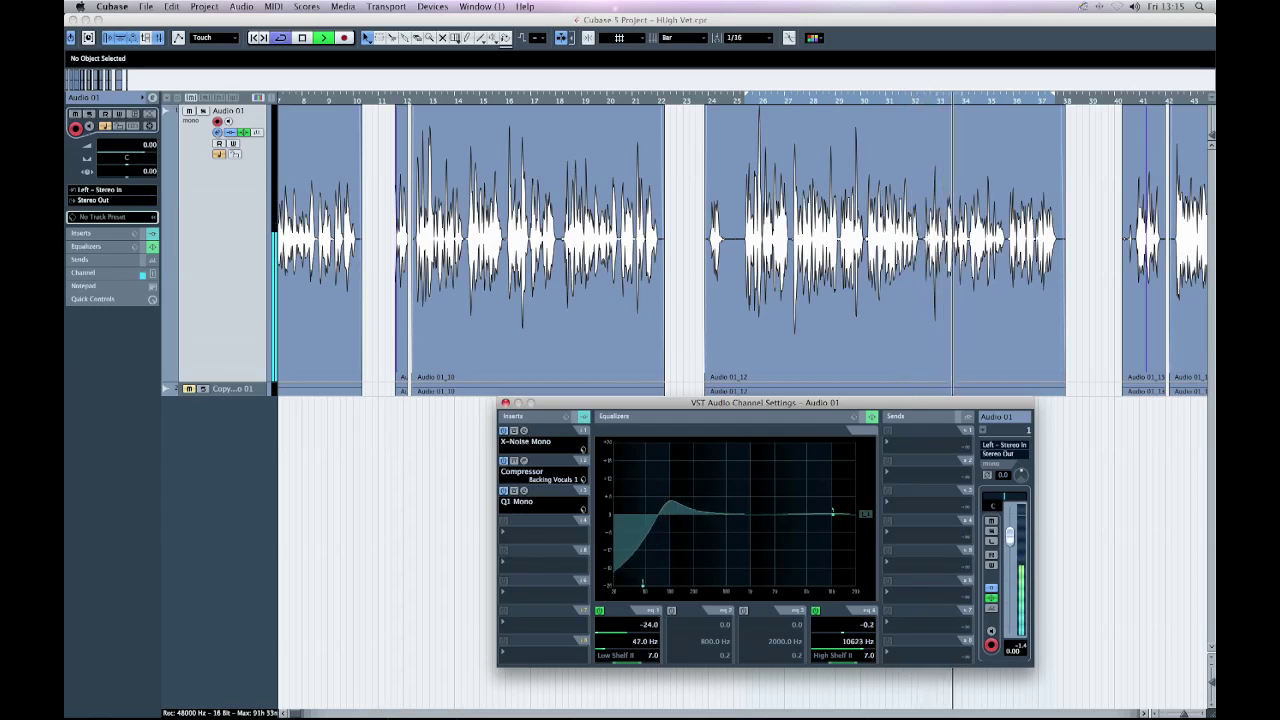
pyautogui.moveTo(720, 507); pyautogui.dragTo(758, 530)
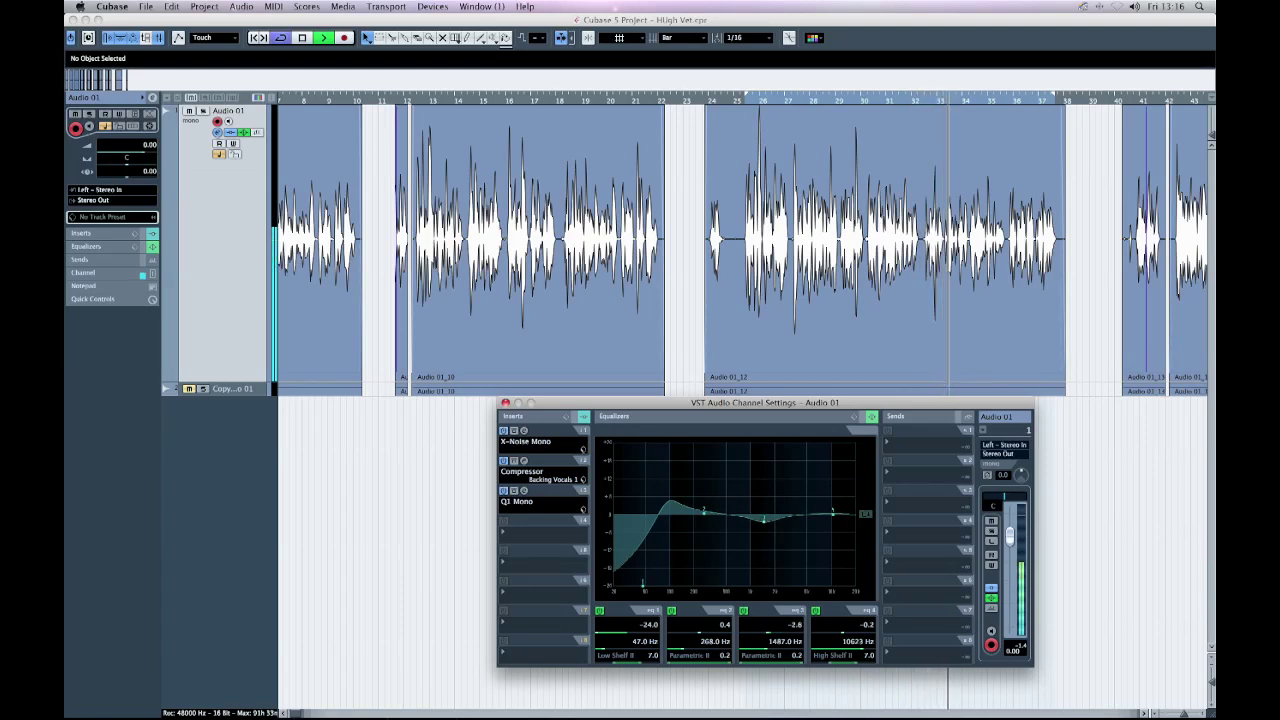
pyautogui.moveTo(833, 513); pyautogui.dragTo(800, 503)
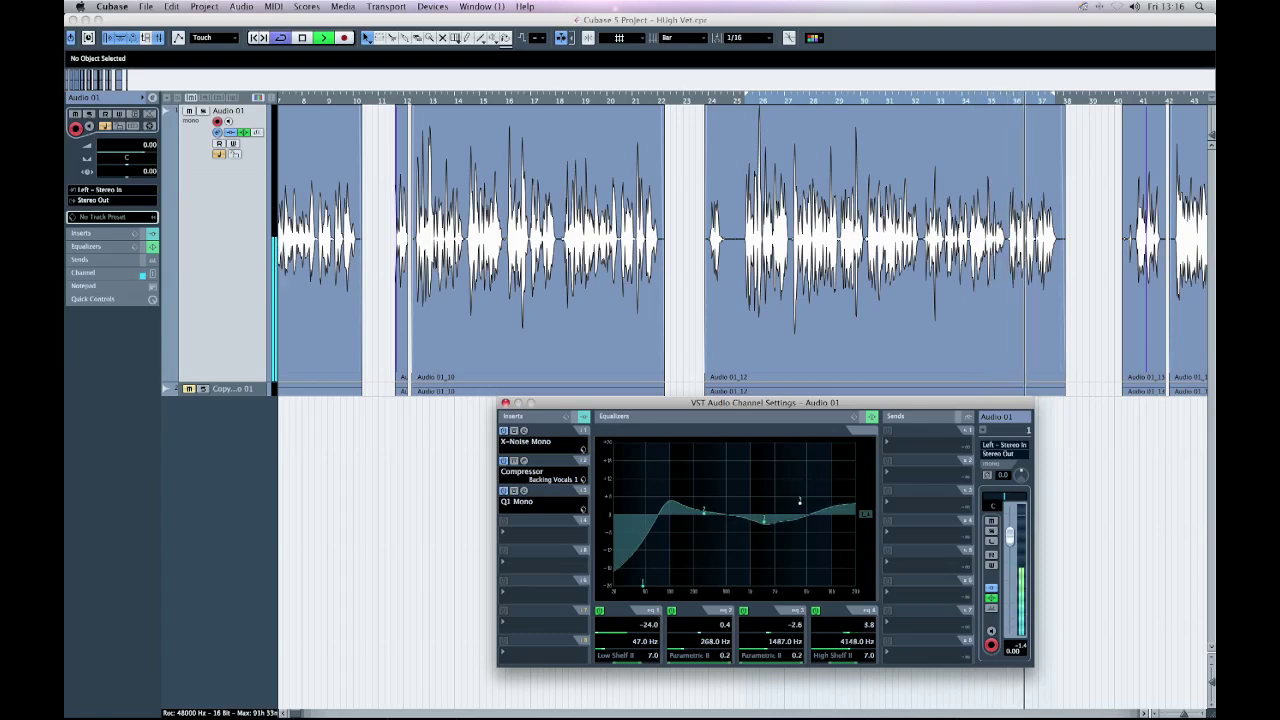
# Insert DeEsser Mono in the fourth insert slot of Audio 01 and place its window beside the channel settings
pyautogui.click(540, 532)
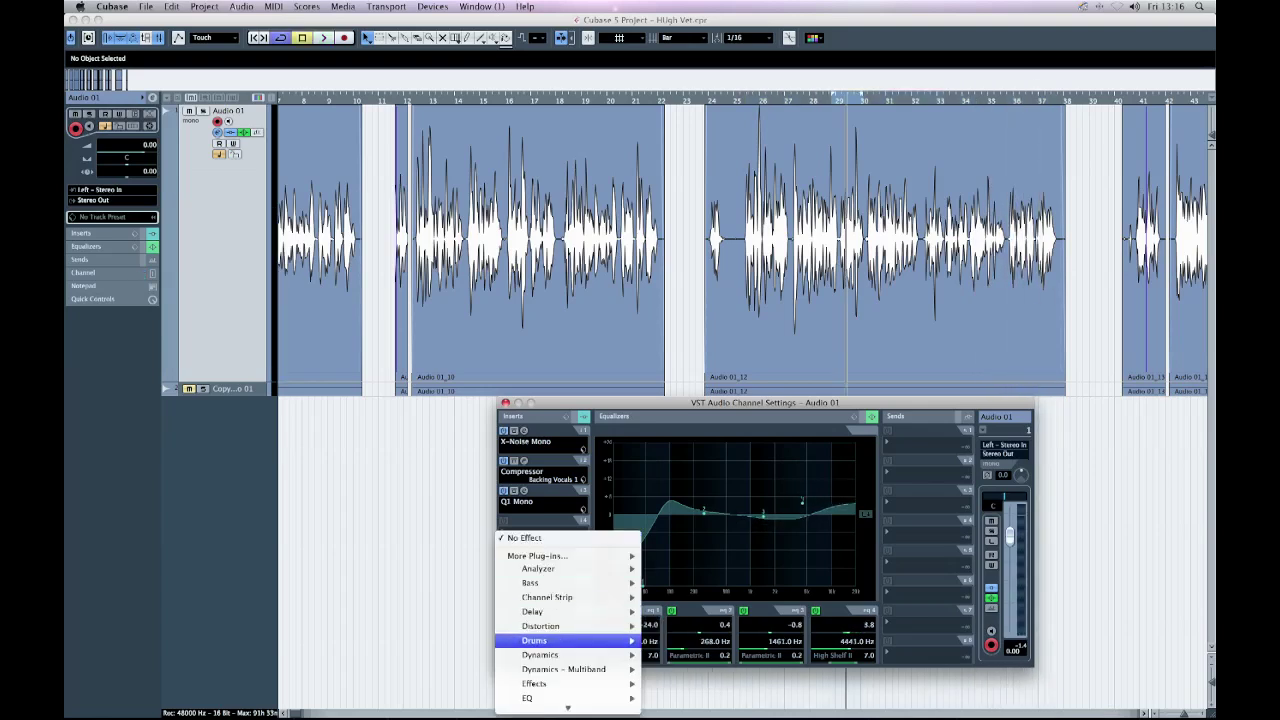
pyautogui.moveTo(560, 654)
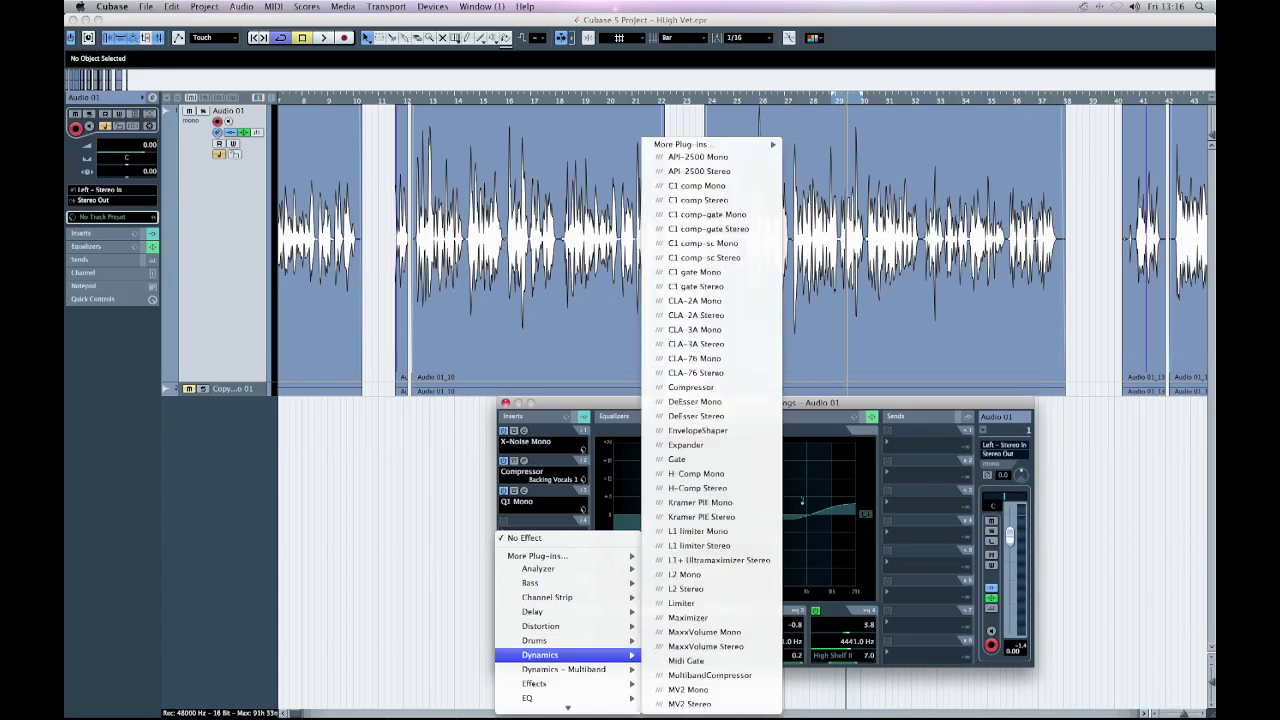
pyautogui.click(700, 401)
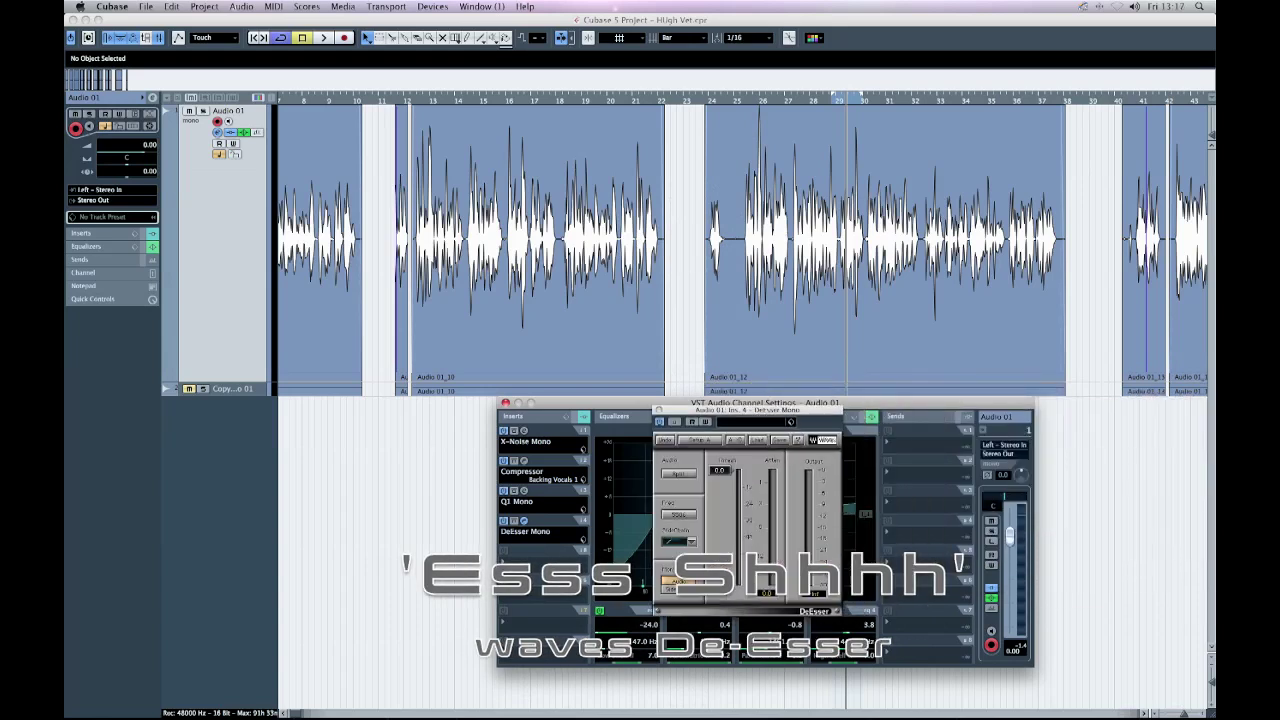
pyautogui.moveTo(746, 410); pyautogui.dragTo(401, 407)
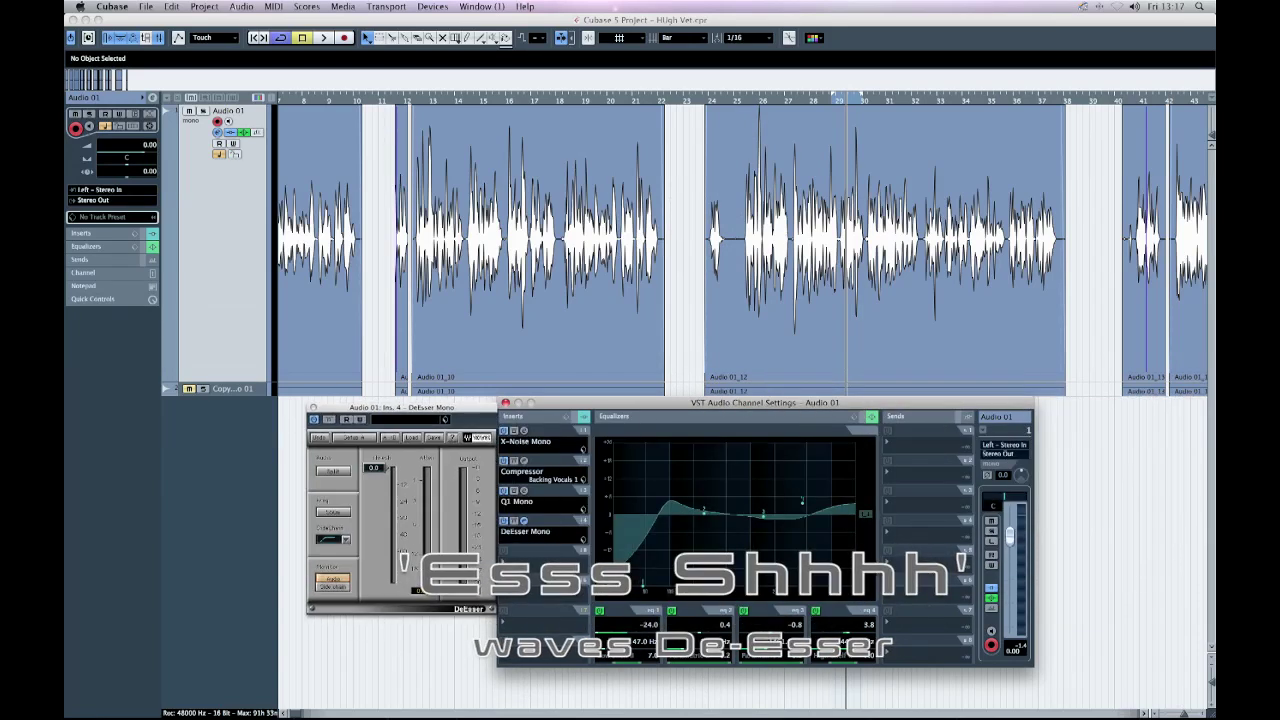
# Load the Male Ess preset in the DeEsser during playback, then close the plug-in window
pyautogui.press('space')
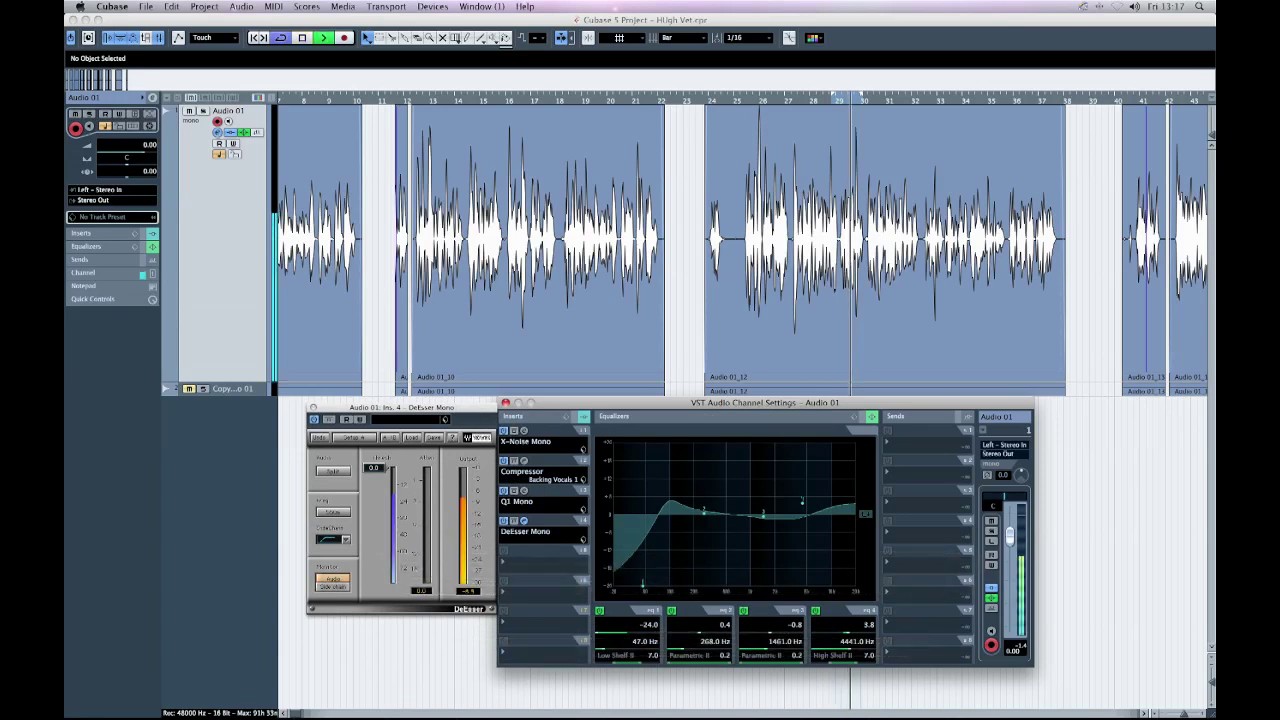
pyautogui.click(411, 437)
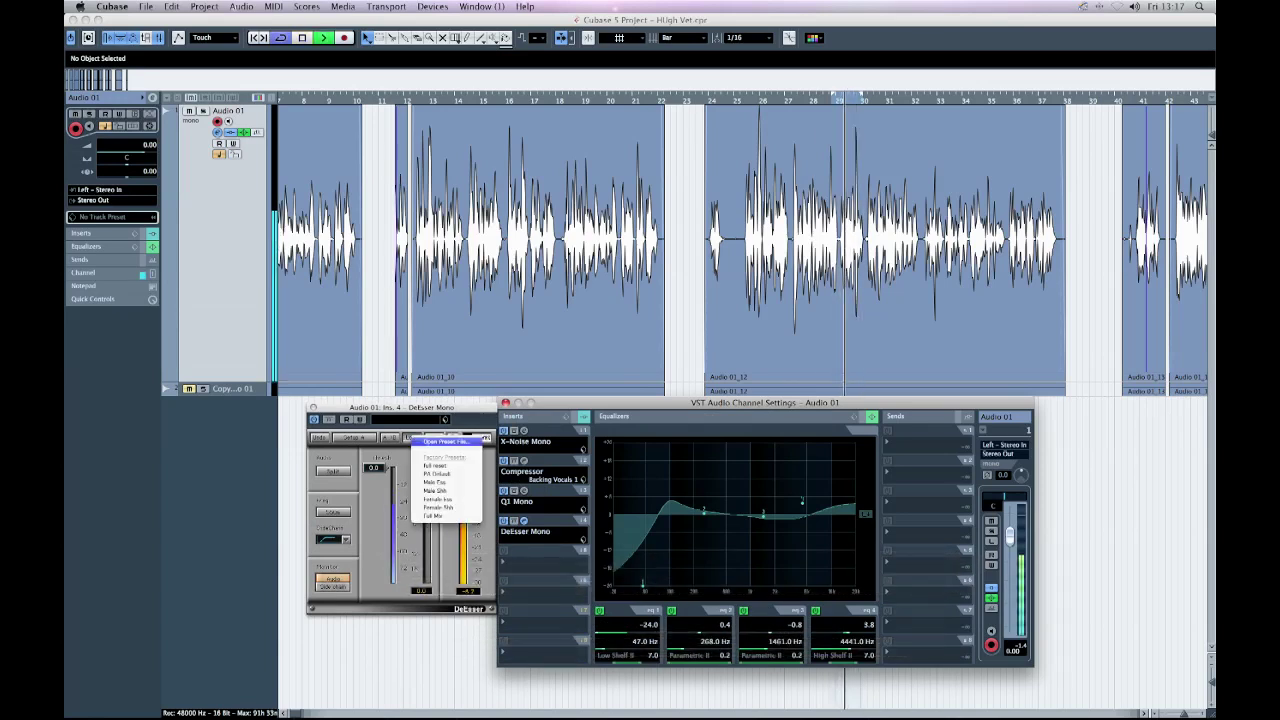
pyautogui.click(436, 482)
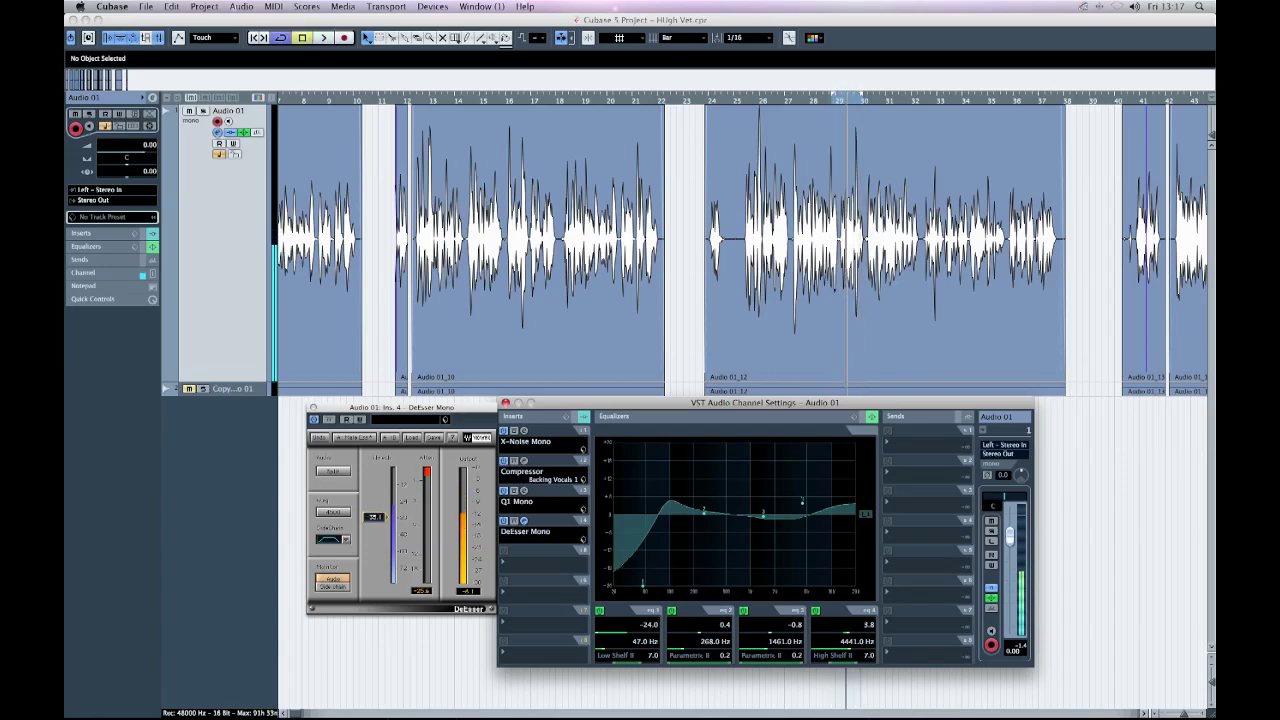
pyautogui.press('super+w')
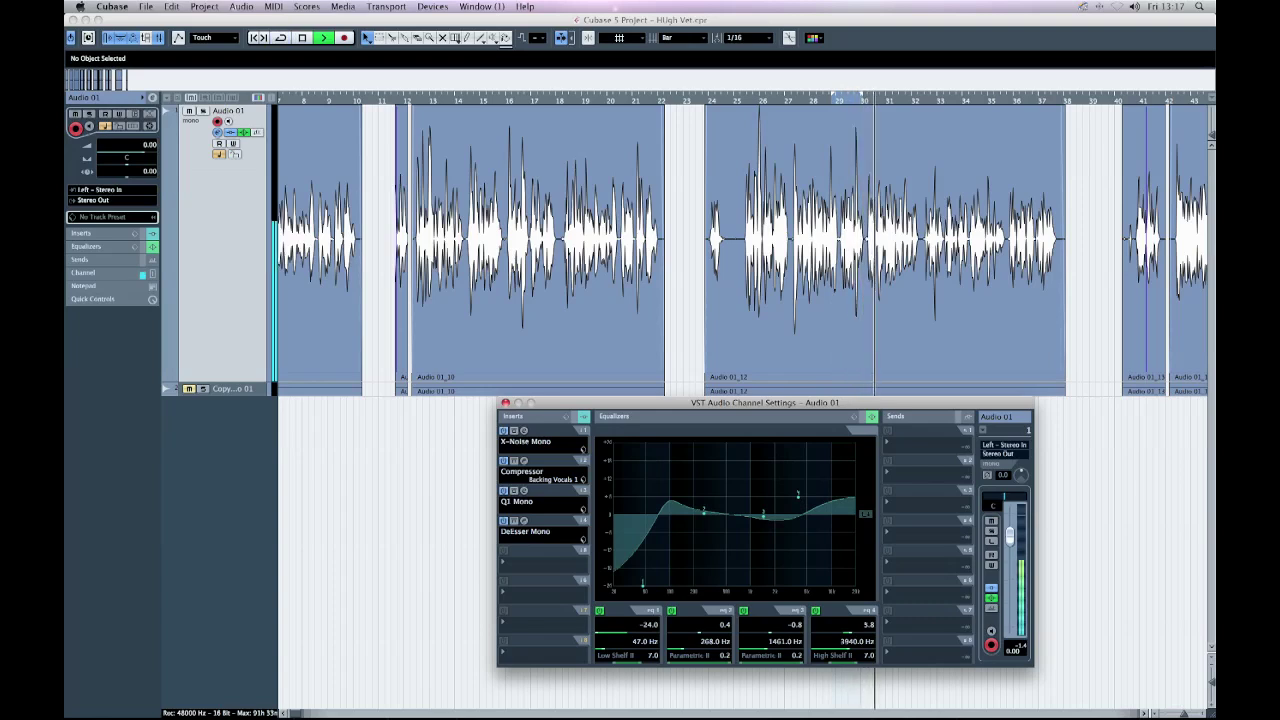
# Open the mixer and insert L3 MultiMaximizer Mono in the first insert slot of the Stereo Out channel
pyautogui.press('F3')
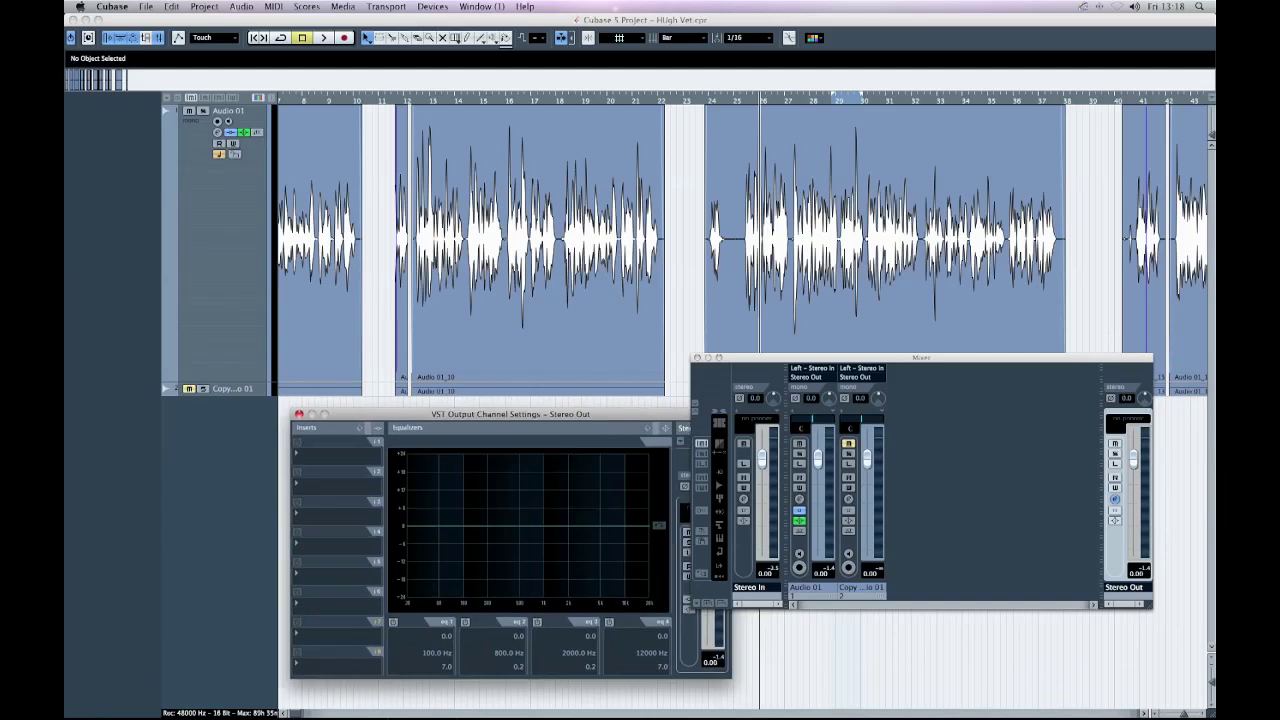
pyautogui.moveTo(921, 357); pyautogui.dragTo(1002, 414)
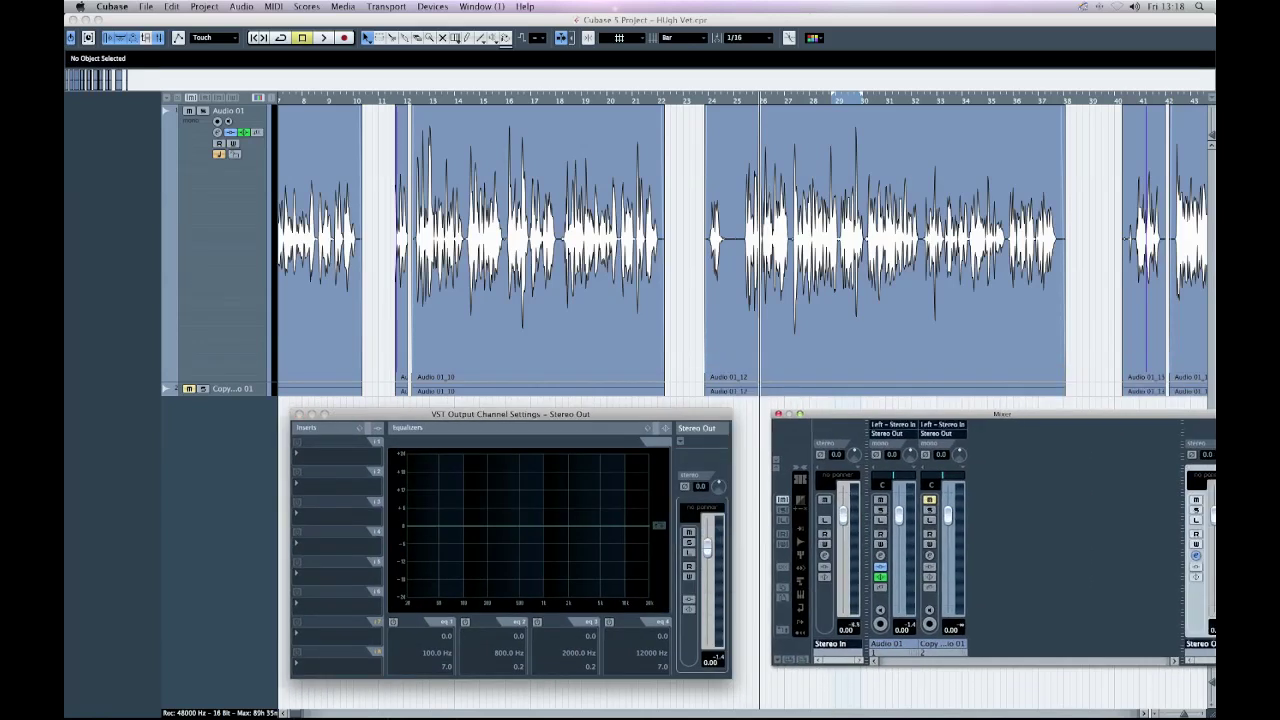
pyautogui.click(334, 450)
pyautogui.moveTo(357, 590)
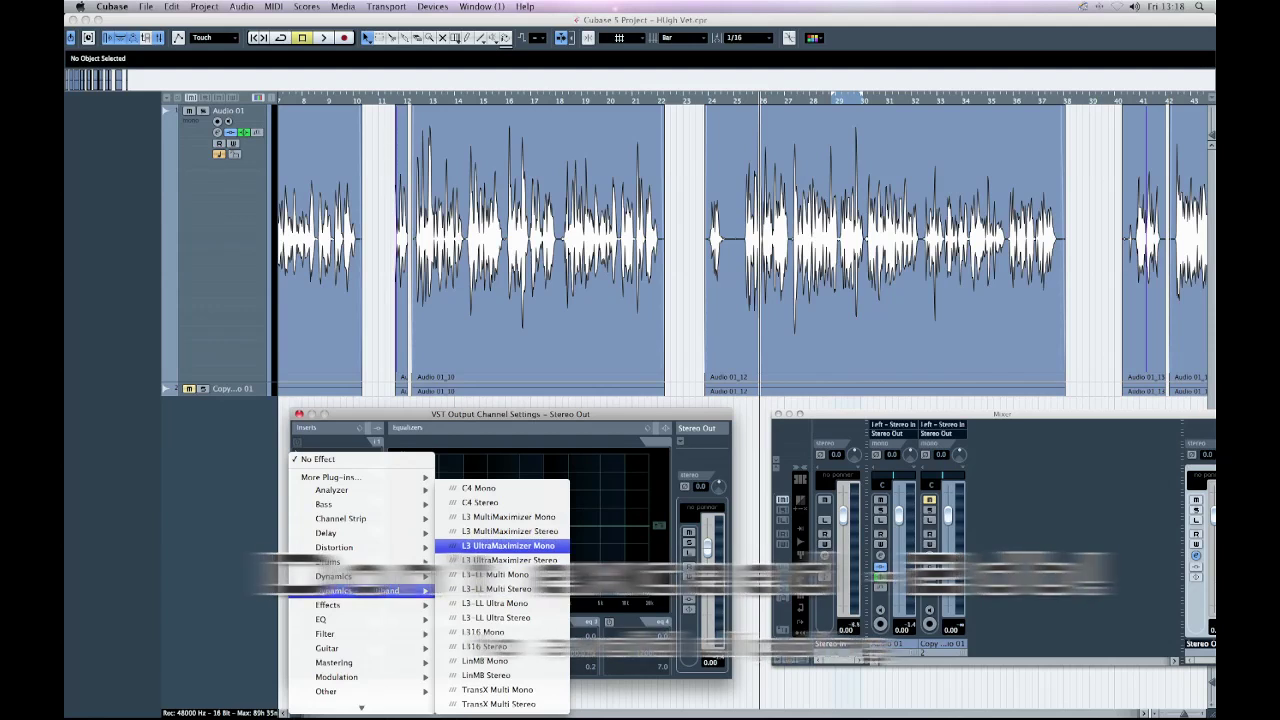
pyautogui.click(508, 517)
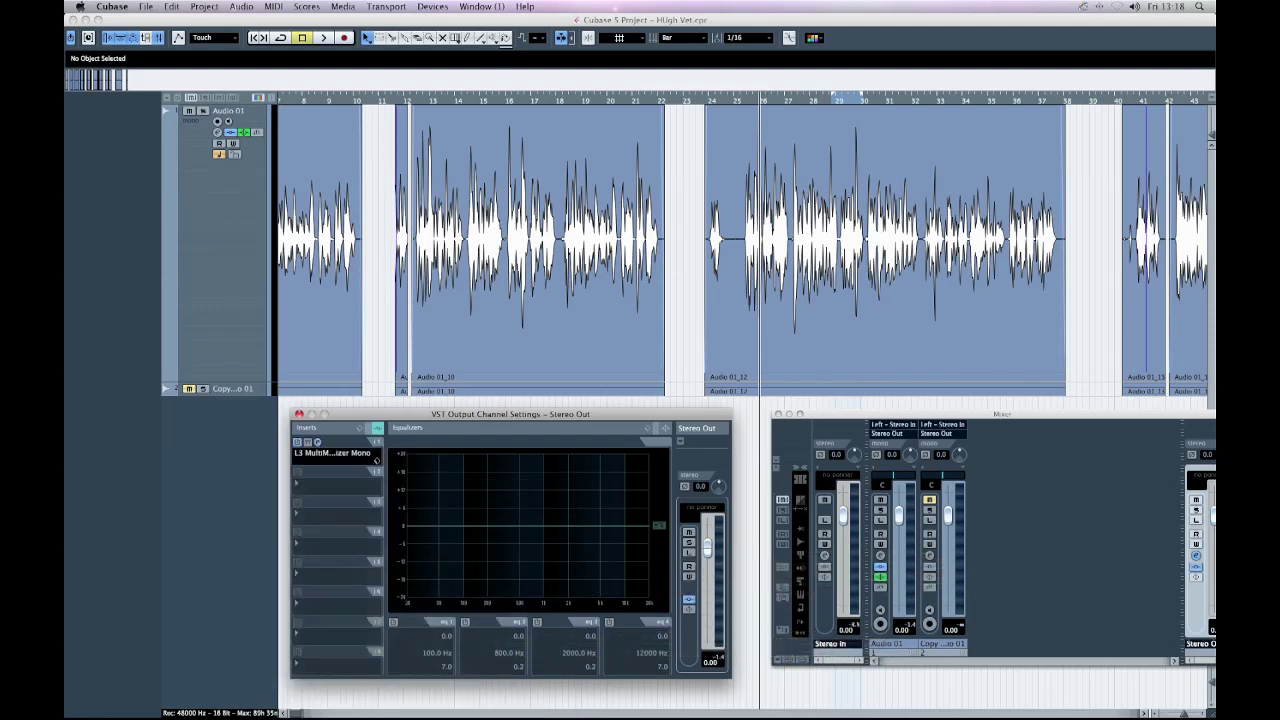
# Load the 24bit Hot and Pumpy preset in the L3 Multimaximizer during playback and nudge the middle band's gain
pyautogui.moveTo(957, 343); pyautogui.dragTo(510, 426)
pyautogui.press('space')
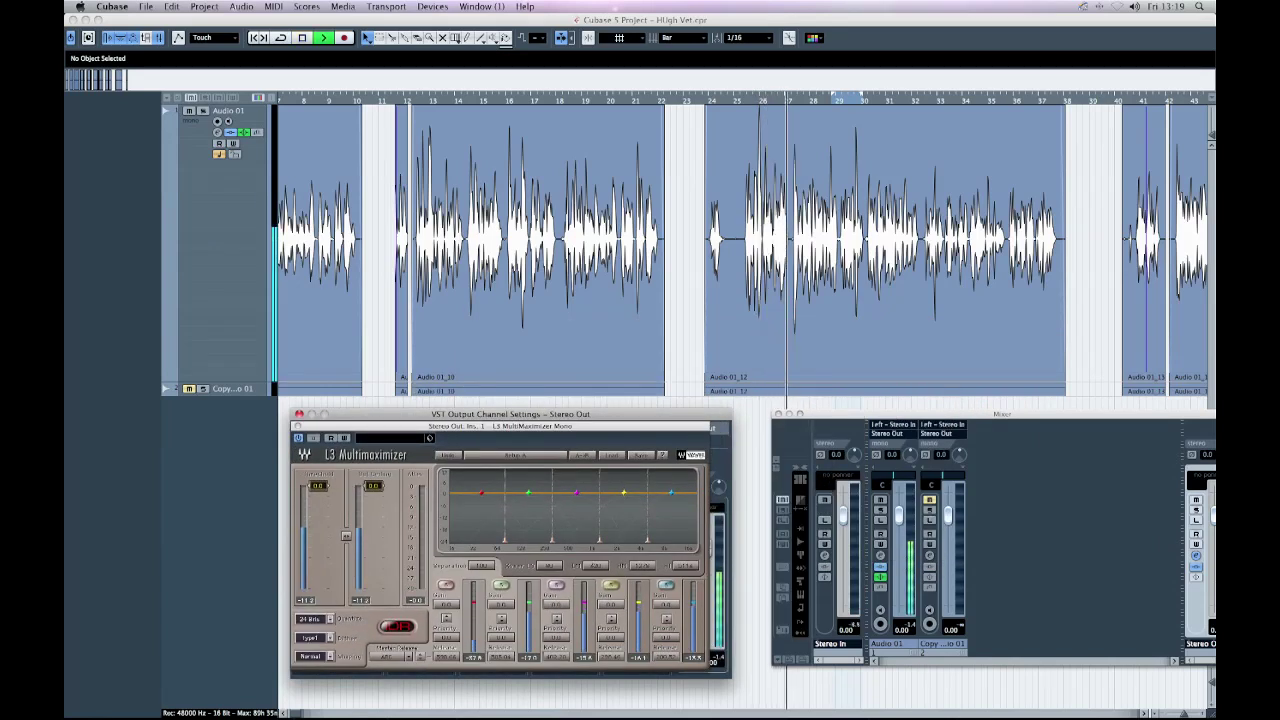
pyautogui.click(611, 455)
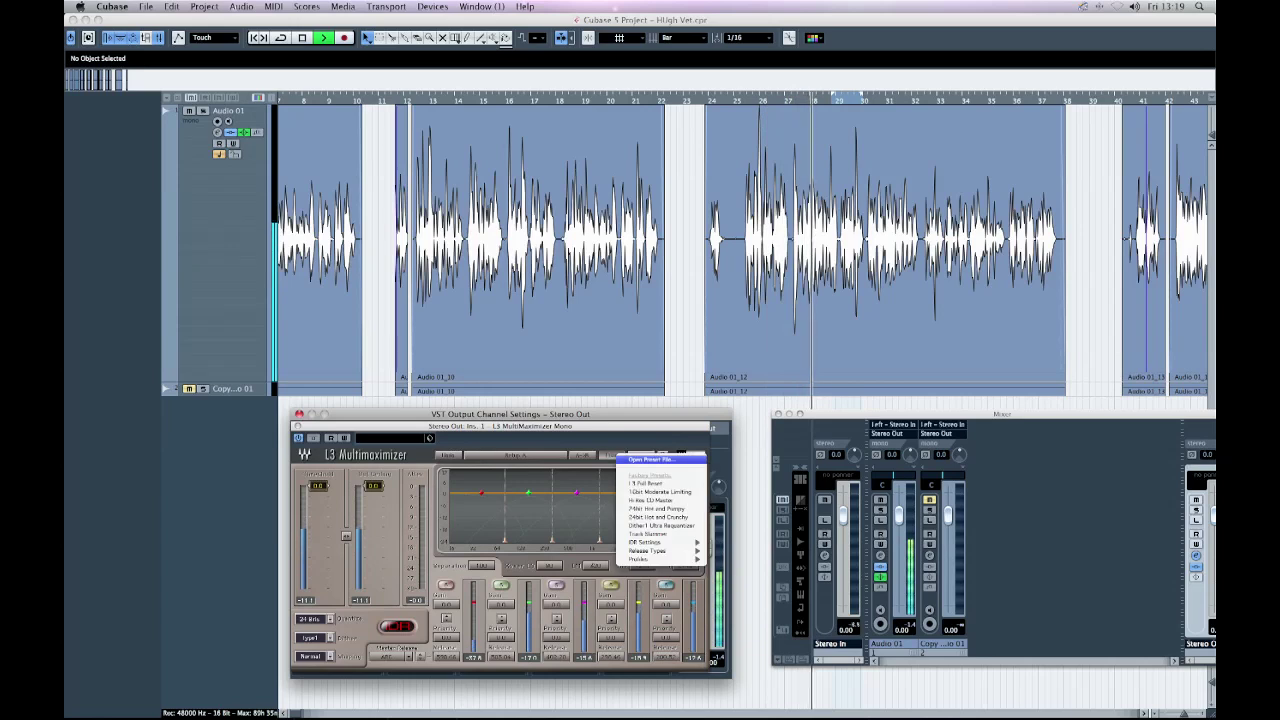
pyautogui.click(650, 510)
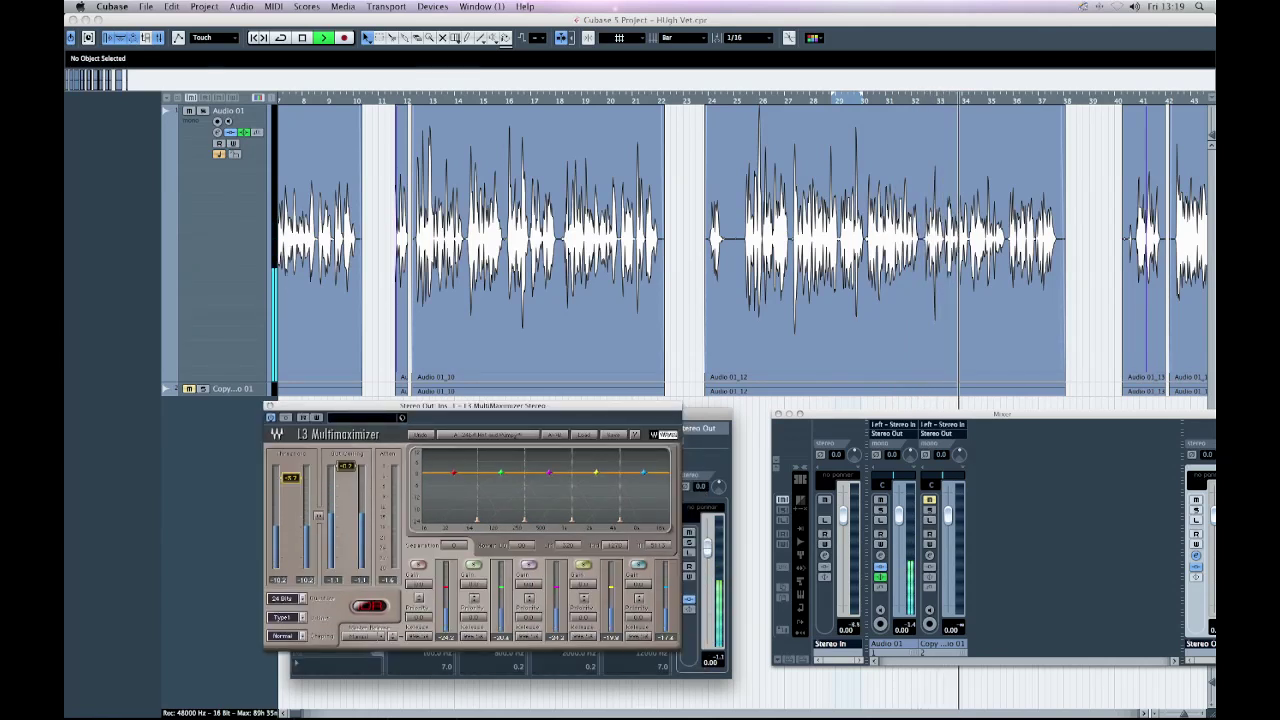
pyautogui.moveTo(549, 472)
pyautogui.mouseDown()
pyautogui.moveTo(549, 492)
pyautogui.moveTo(549, 474)
pyautogui.mouseUp()
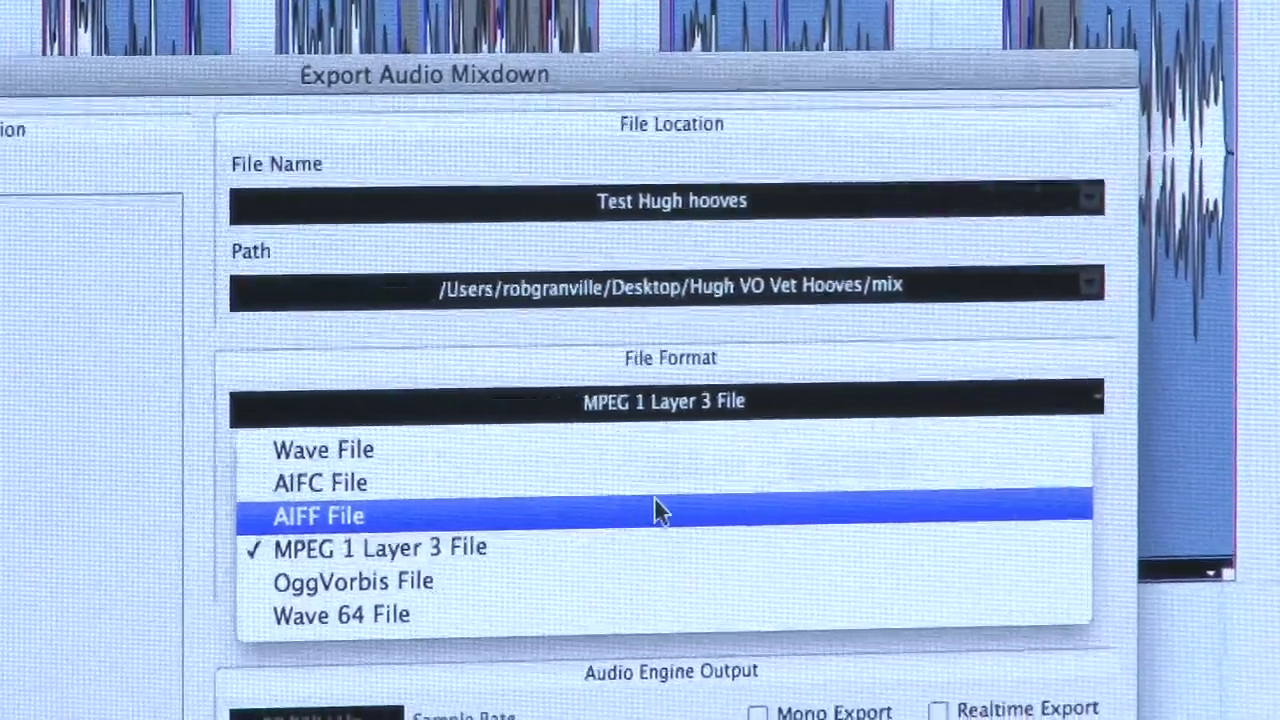
# Set the audio mixdown's file format to AIFF File and export it
pyautogui.click(655, 507)
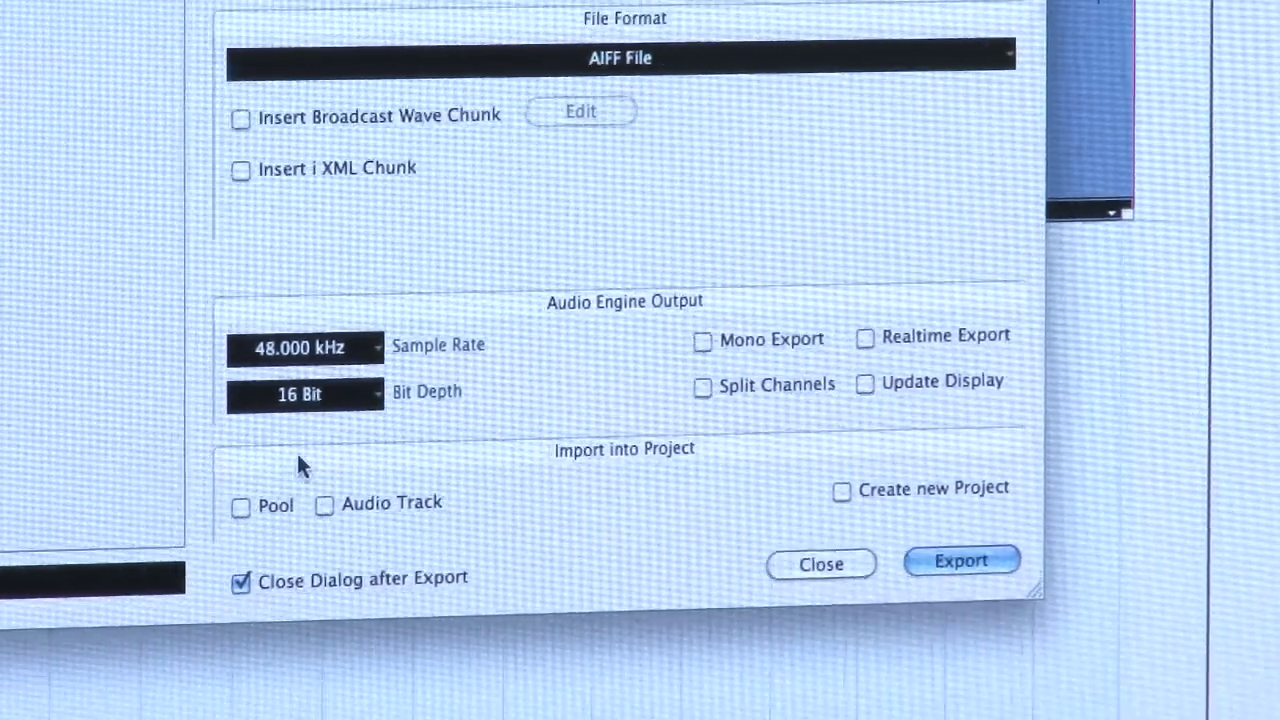
pyautogui.click(905, 555)
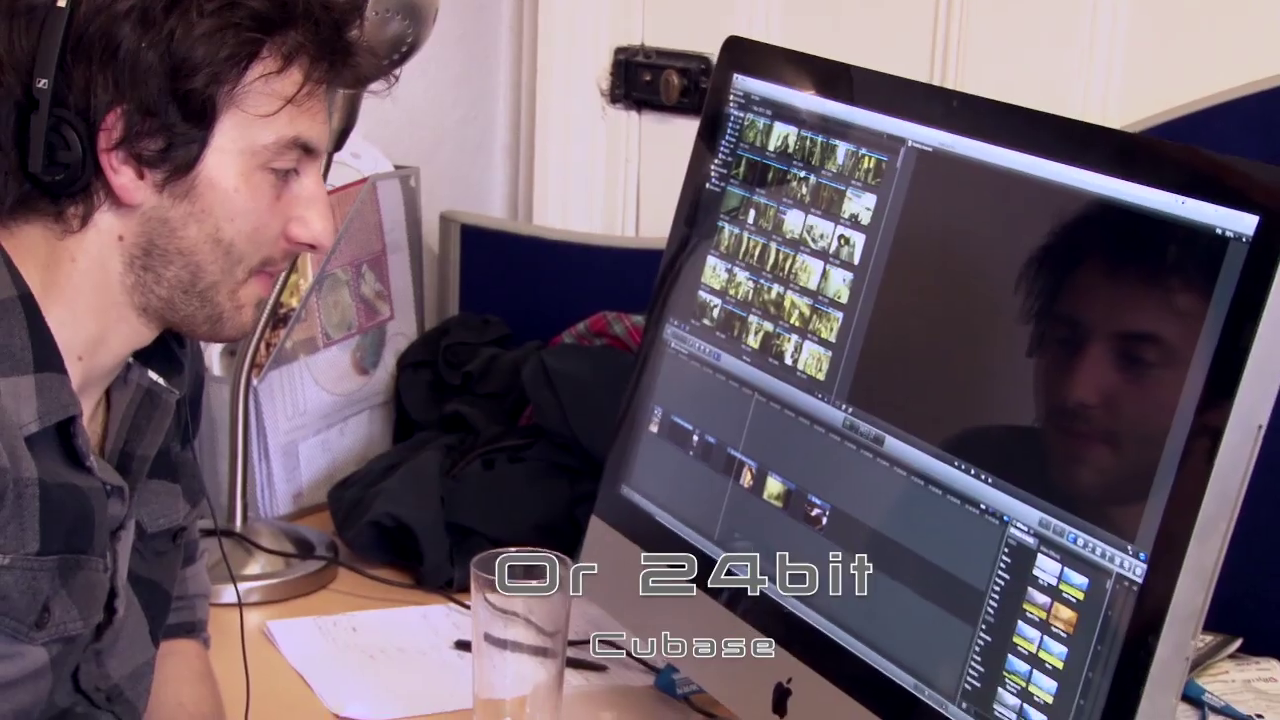